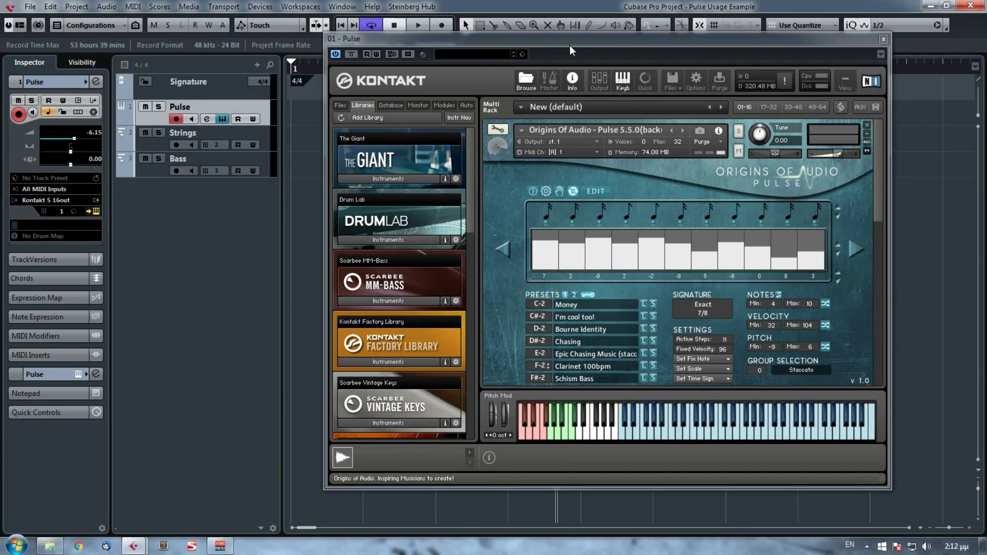
- Bring Kontakt forward and scroll its rack down to the String Ensemble instrument
{"action": "left_click", "coordinate": [884, 160]}
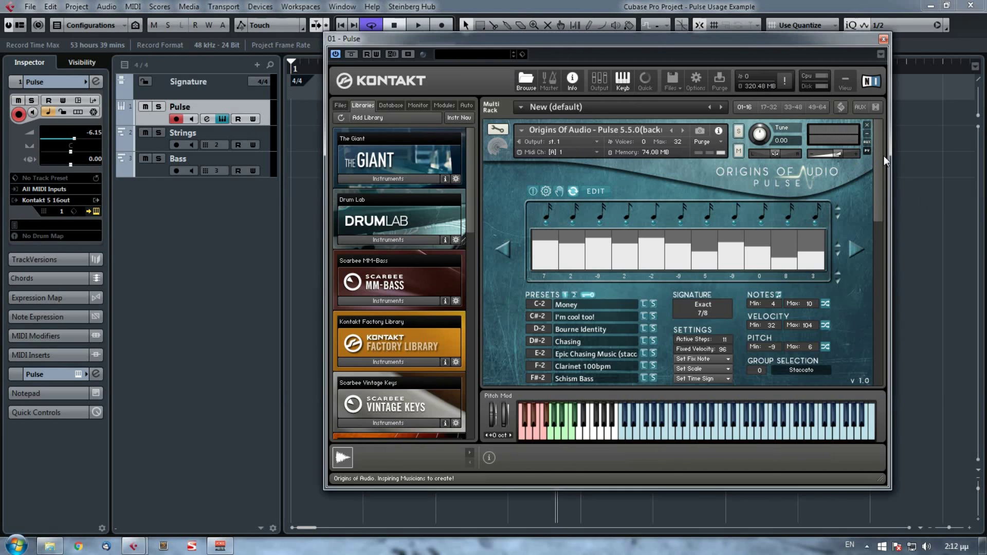
{"action": "left_click_drag", "start_coordinate": [881, 158], "coordinate": [877, 258]}
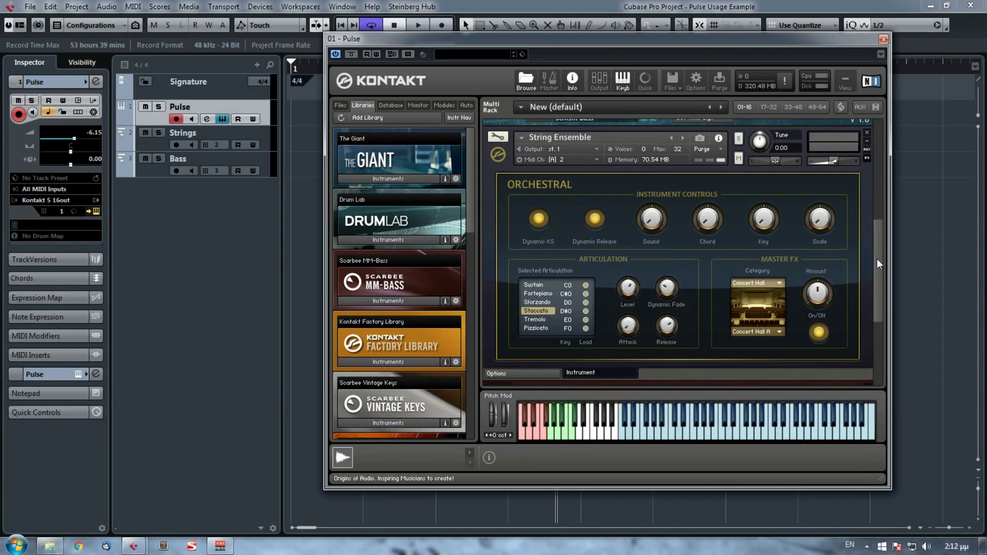
{"action": "left_click_drag", "start_coordinate": [877, 258], "coordinate": [347, 178]}
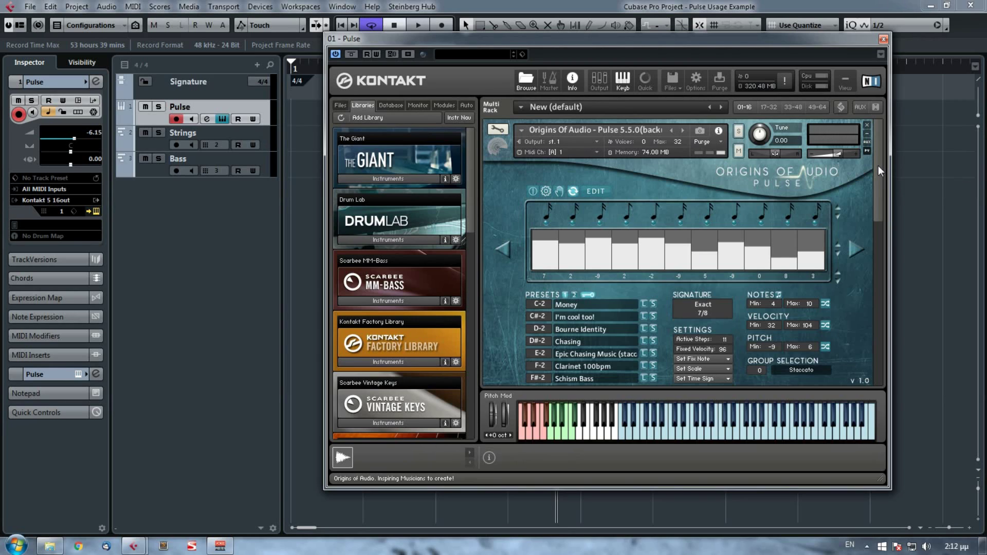
{"action": "left_click_drag", "start_coordinate": [878, 166], "coordinate": [887, 254]}
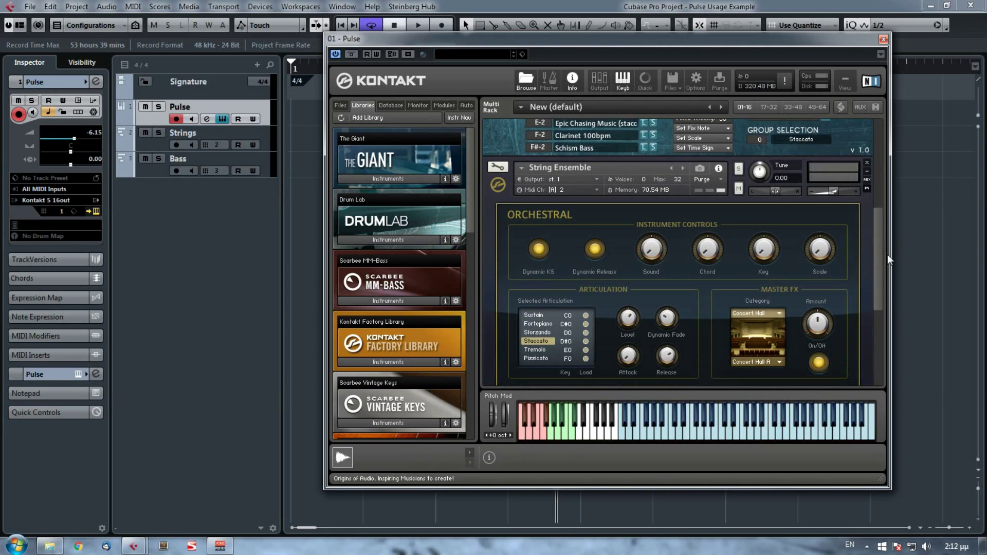
- Edit String Ensemble and copy its Staccato group with Copy selected group(s)
{"action": "left_click", "coordinate": [505, 168]}
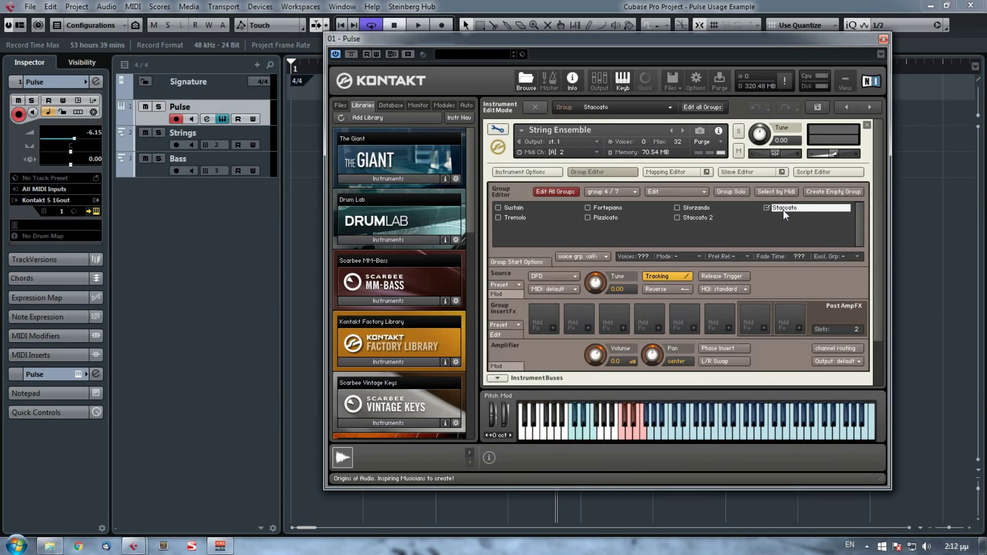
{"action": "left_click", "coordinate": [582, 172]}
{"action": "left_click", "coordinate": [582, 172]}
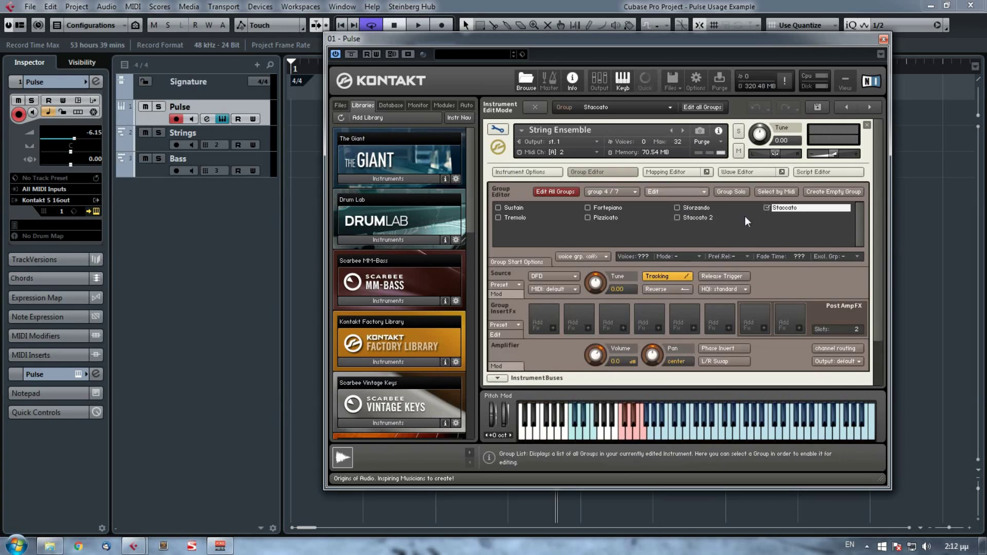
{"action": "right_click", "coordinate": [786, 208]}
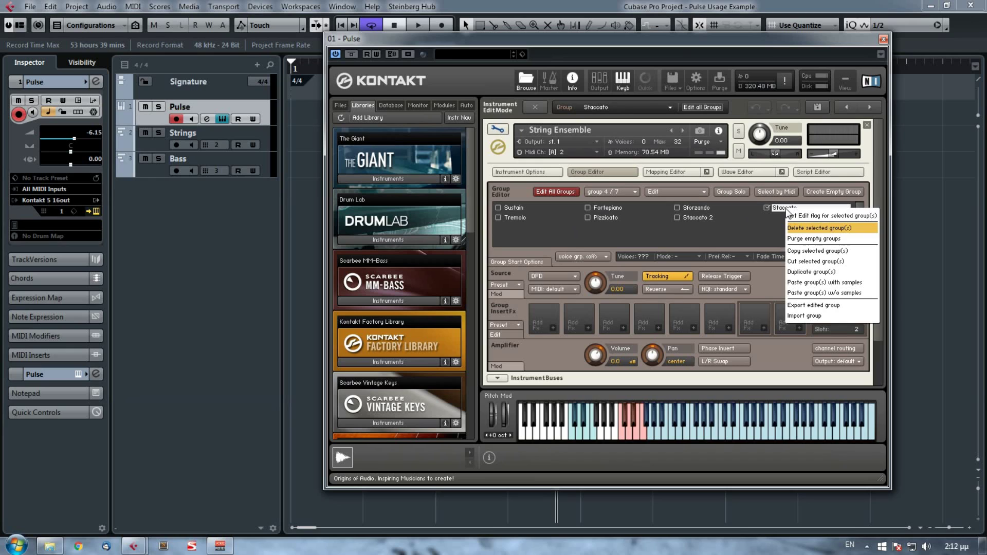
{"action": "left_click", "coordinate": [823, 250]}
- Paste the Staccato group with samples into Pulse and select the new 114-zone group
{"action": "left_click", "coordinate": [534, 108]}
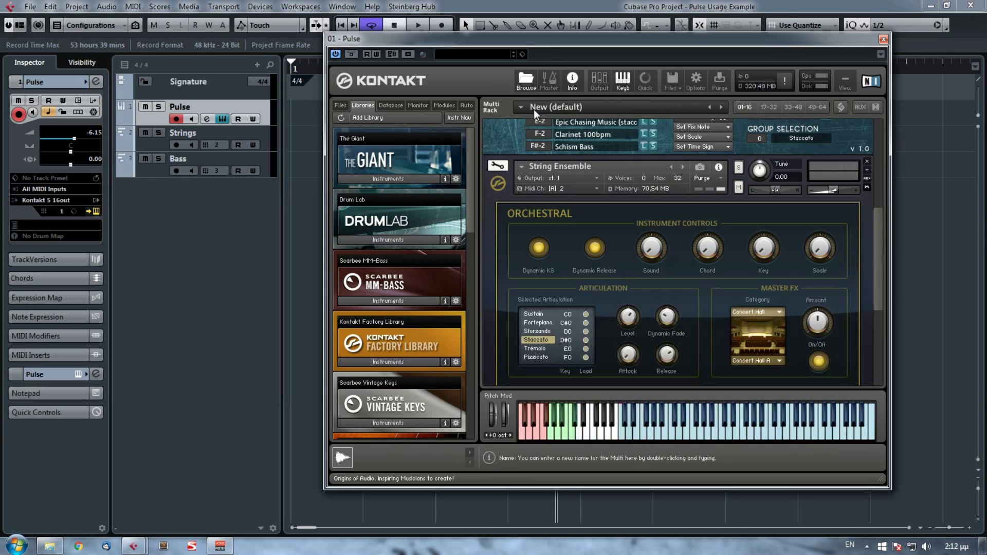
{"action": "left_click_drag", "start_coordinate": [880, 245], "coordinate": [870, 139]}
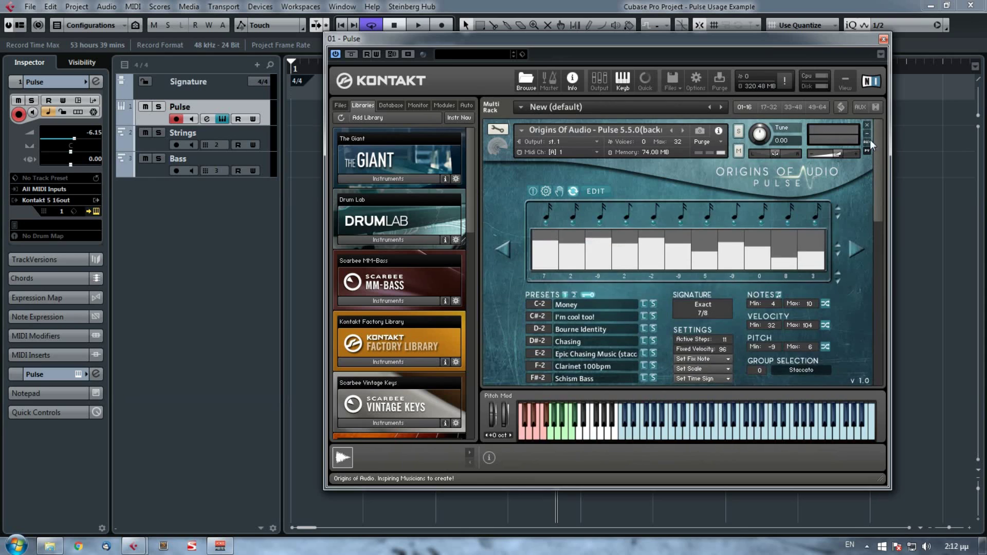
{"action": "left_click", "coordinate": [505, 129]}
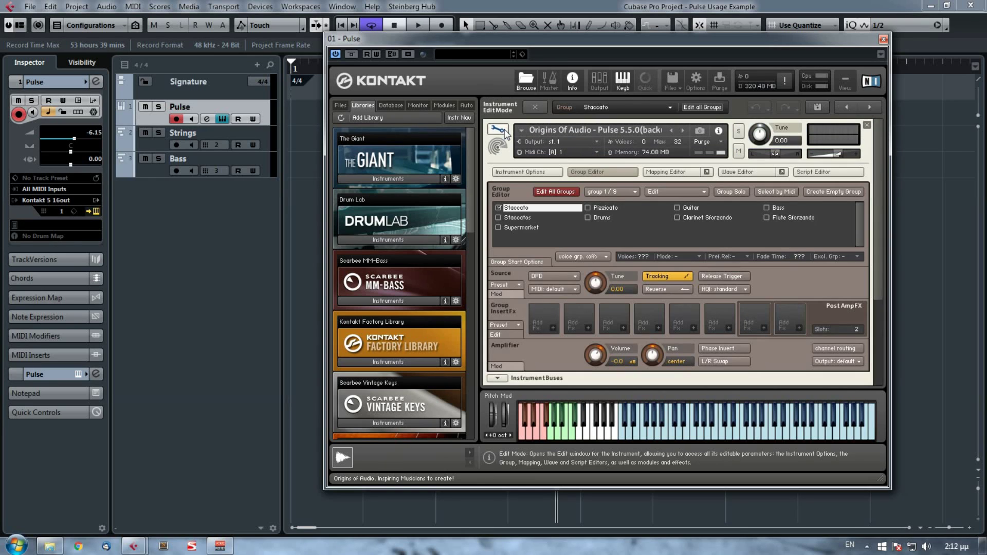
{"action": "right_click", "coordinate": [631, 232]}
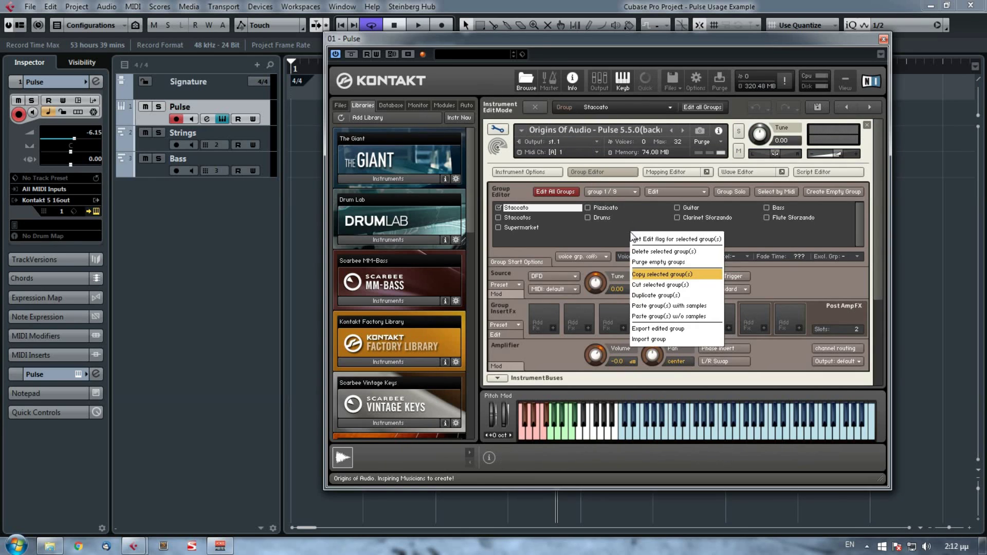
{"action": "left_click", "coordinate": [706, 306]}
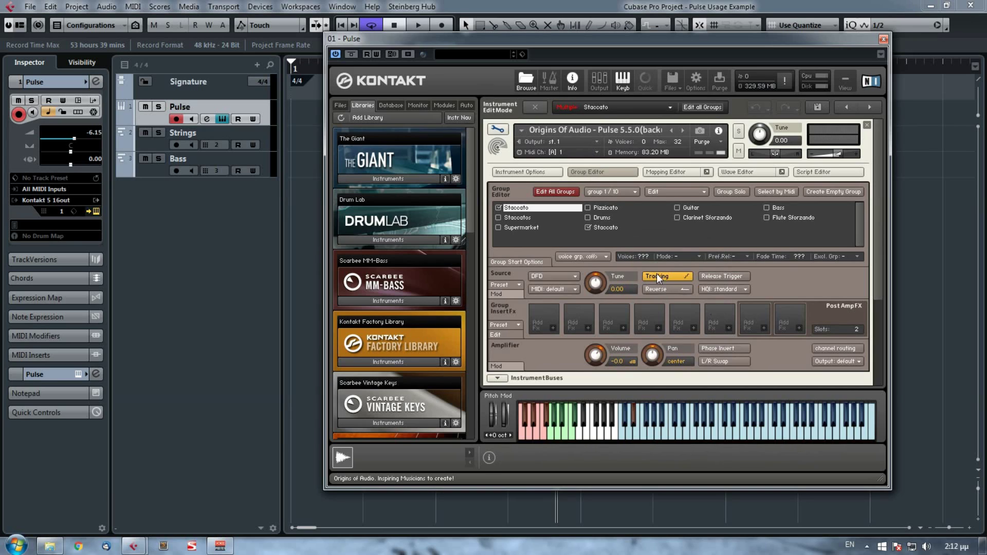
{"action": "left_click", "coordinate": [605, 227]}
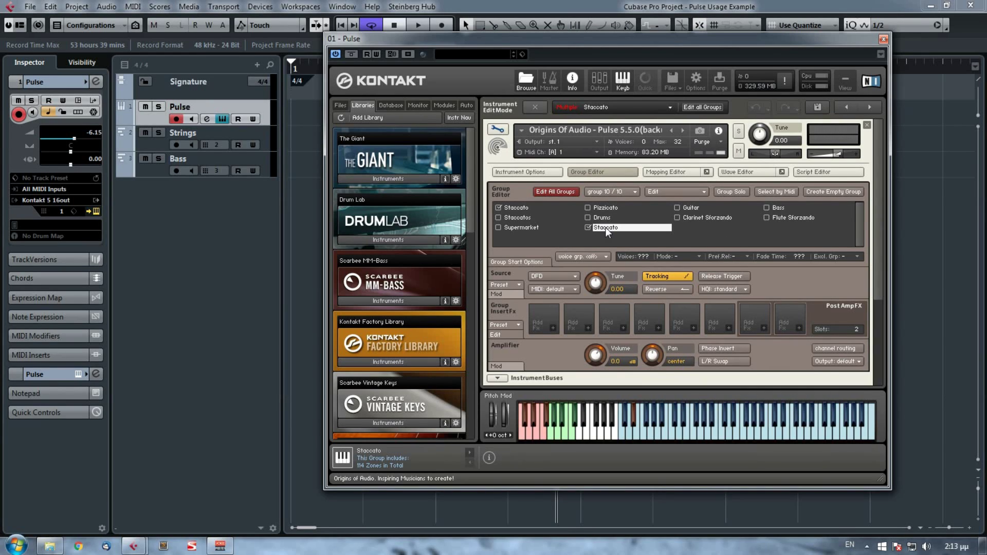
- Set both Group Starts conditions of the pasted Staccato group to always, then exit edit mode
{"action": "left_click", "coordinate": [526, 262]}
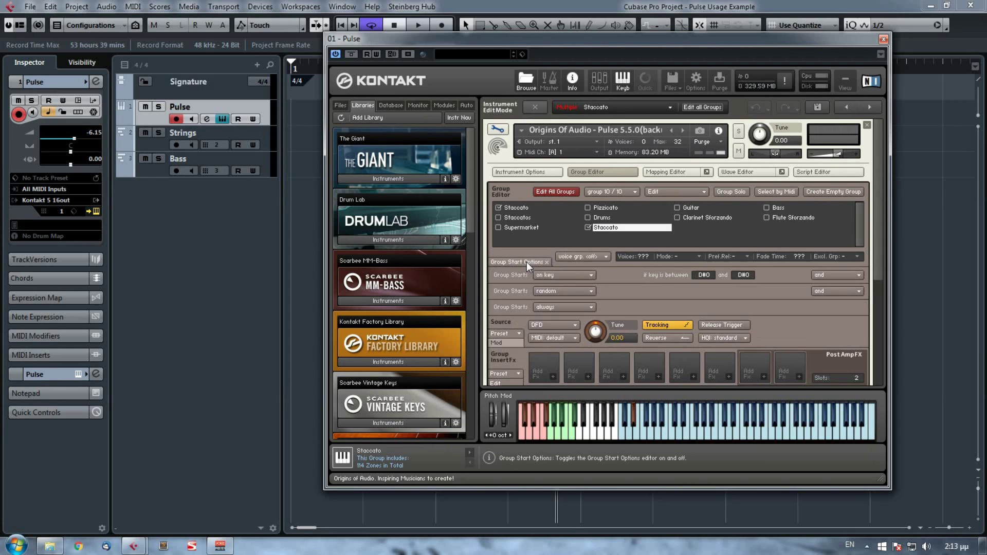
{"action": "left_click", "coordinate": [572, 277]}
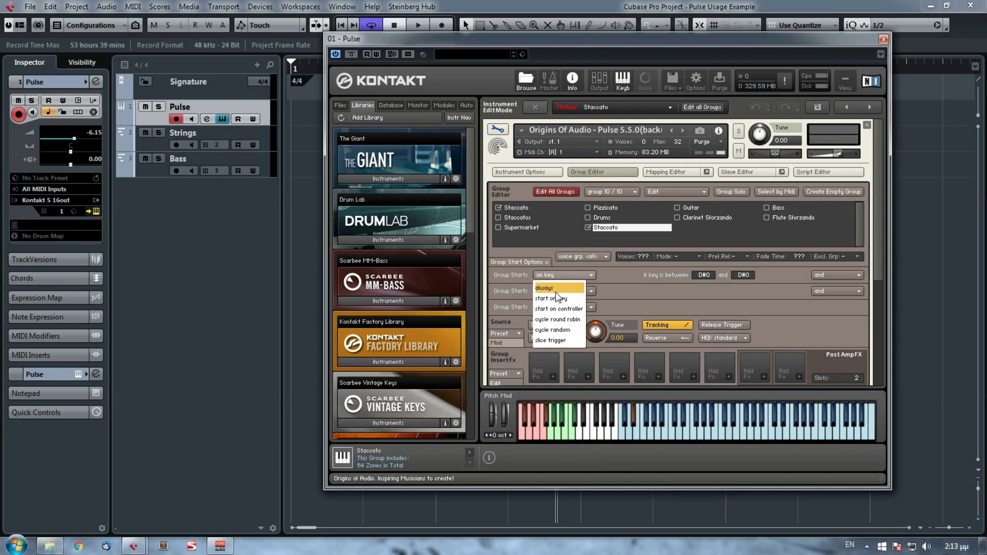
{"action": "left_click", "coordinate": [555, 288]}
{"action": "left_click", "coordinate": [563, 280]}
{"action": "left_click", "coordinate": [555, 286]}
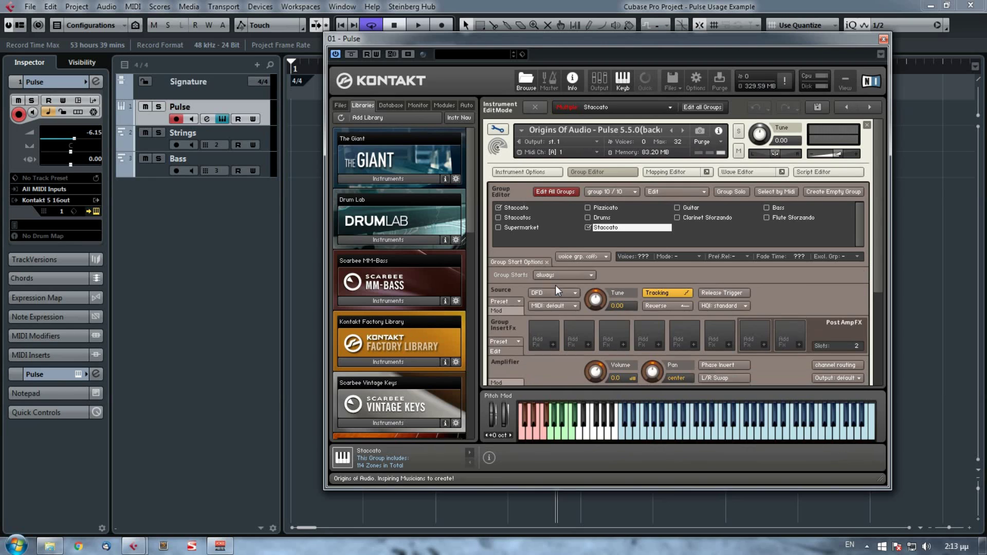
{"action": "left_click", "coordinate": [534, 110]}
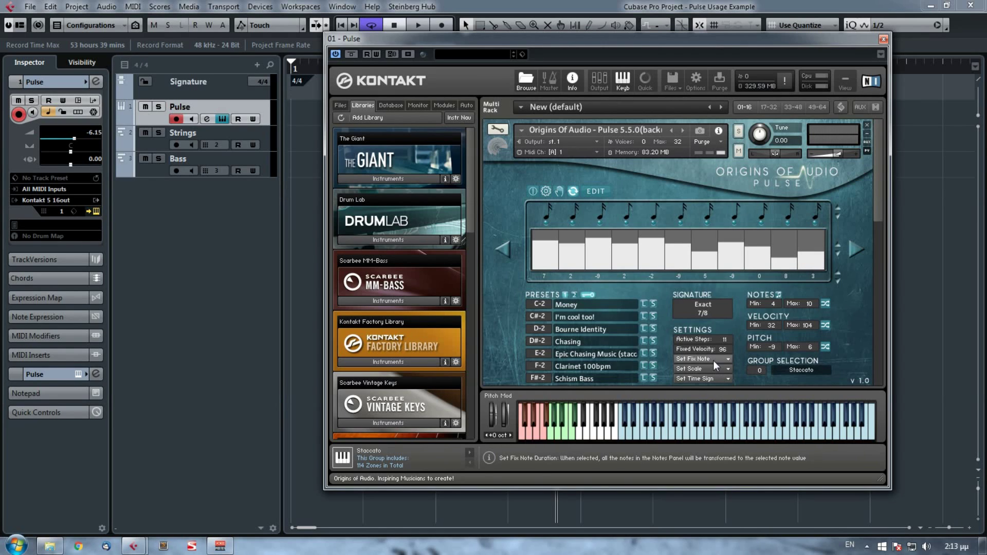
- Set Pulse to the Phrygian Mode scale and 6/8 time signature, and exclude the eighth note
{"action": "left_click", "coordinate": [701, 368]}
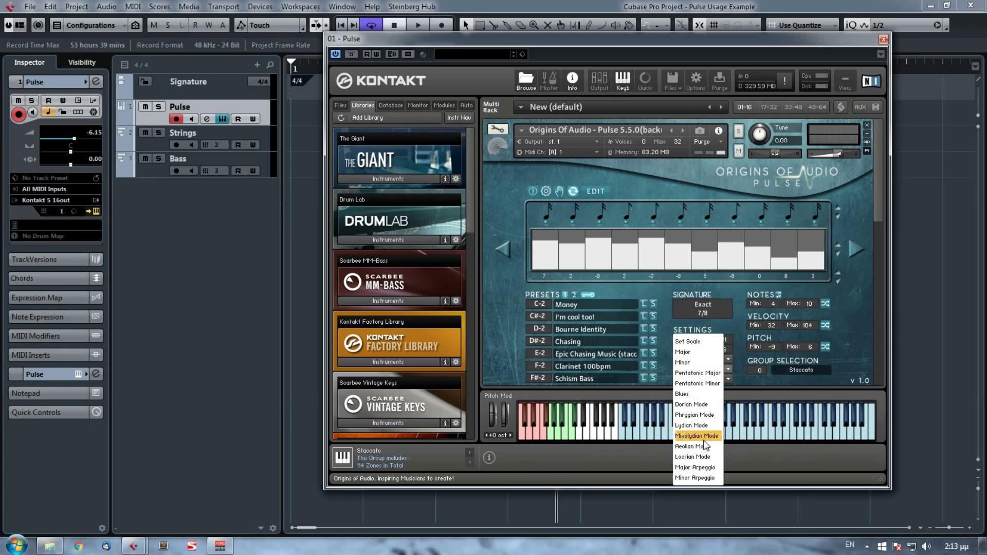
{"action": "left_click", "coordinate": [702, 415]}
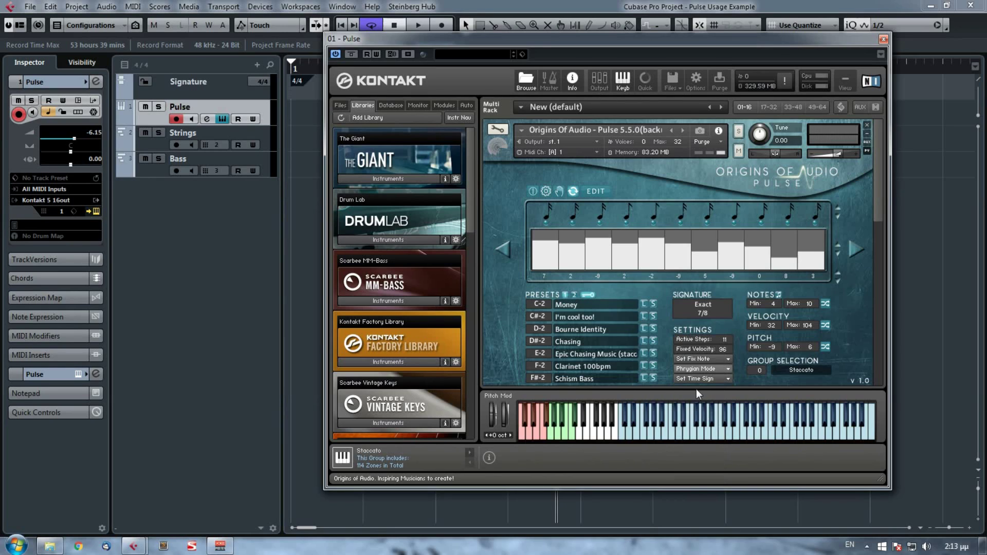
{"action": "left_click", "coordinate": [699, 379]}
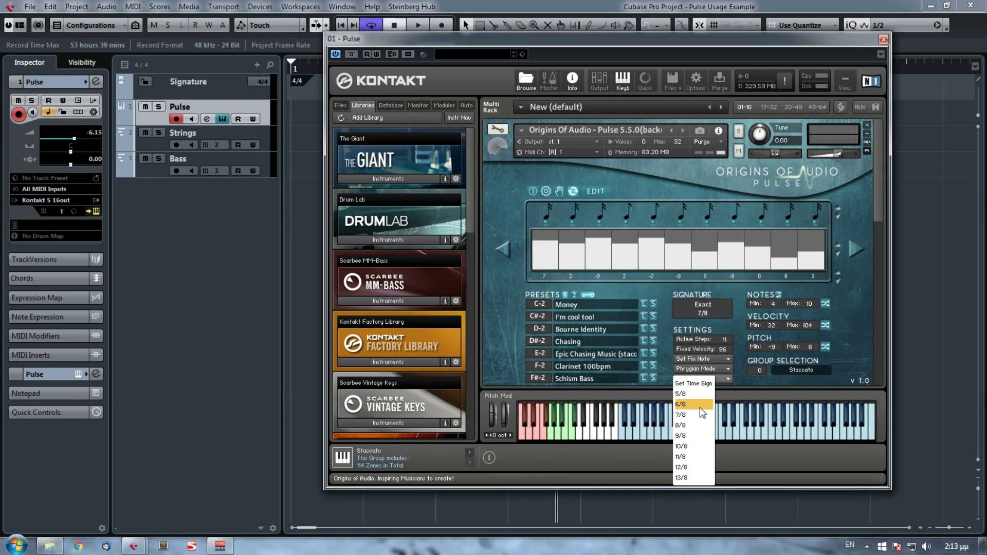
{"action": "left_click", "coordinate": [699, 406]}
{"action": "left_click", "coordinate": [779, 295]}
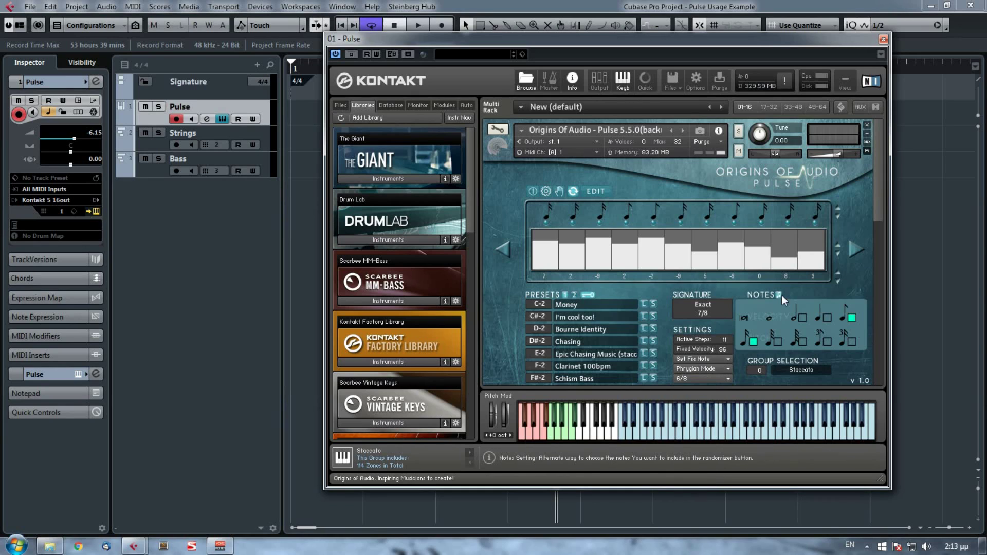
{"action": "left_click", "coordinate": [855, 318]}
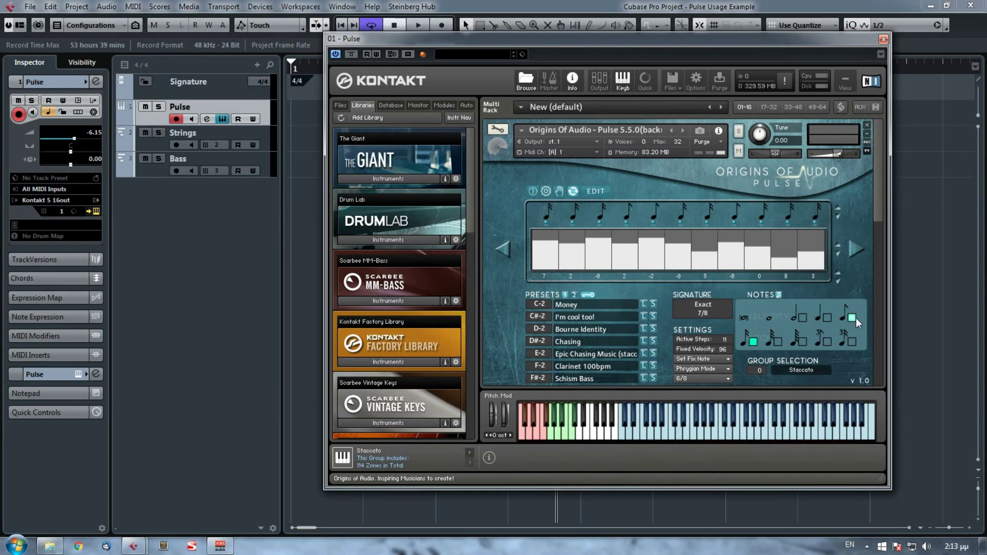
- Randomize Pulse's note count, velocities and pitches into a six-step 6/8 pattern
{"action": "left_click", "coordinate": [778, 295]}
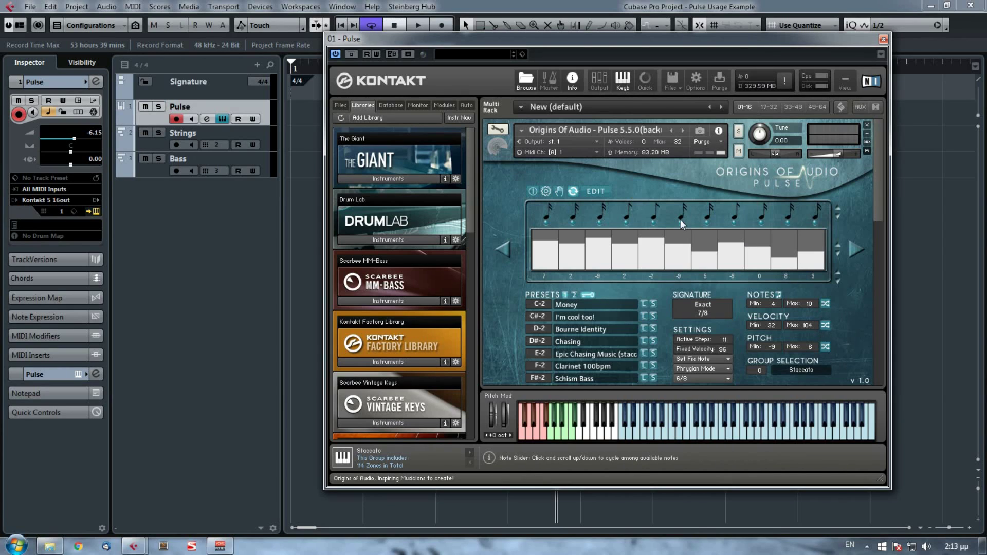
{"action": "left_click", "coordinate": [825, 304]}
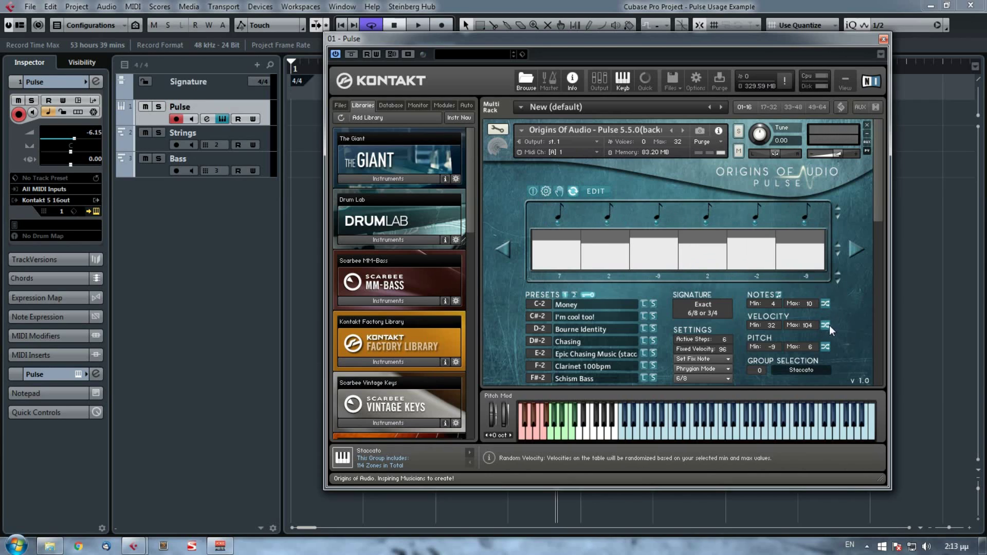
{"action": "left_click", "coordinate": [825, 325]}
{"action": "left_click", "coordinate": [827, 342]}
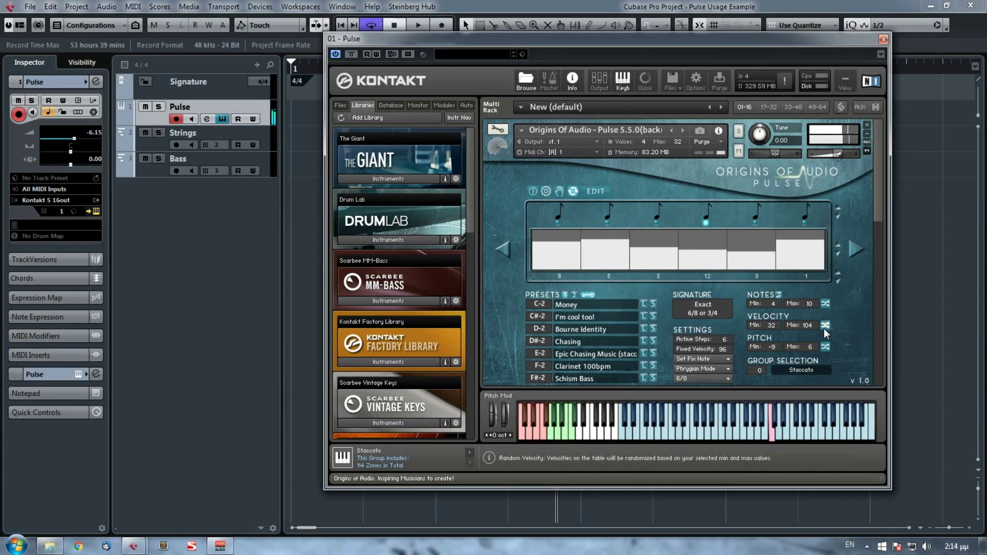
- Show the Transport panel and change the project tempo from 100 to 120
{"action": "key", "text": "F2"}
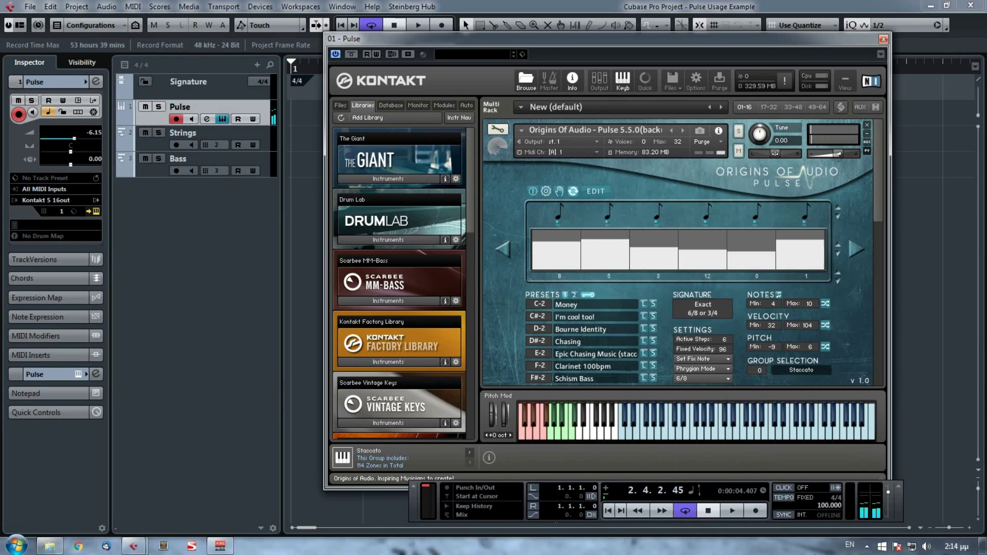
{"action": "double_click", "coordinate": [822, 505]}
{"action": "type", "text": "120"}
{"action": "key", "text": "Return"}
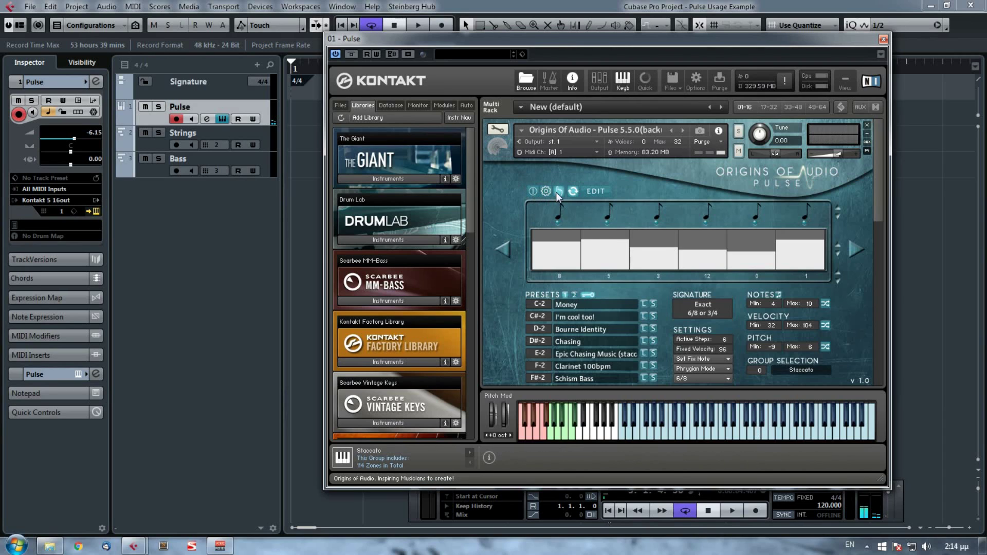
- Drag the Pulse pattern onto the Strings track at bar 1 and select the new part
{"action": "scroll", "coordinate": [556, 193], "scroll_direction": "down", "scroll_amount": 3}
{"action": "scroll", "coordinate": [496, 146], "scroll_direction": "up", "scroll_amount": 3}
{"action": "left_click_drag", "start_coordinate": [559, 190], "coordinate": [297, 140]}
{"action": "left_click_drag", "start_coordinate": [399, 36], "coordinate": [986, 118]}
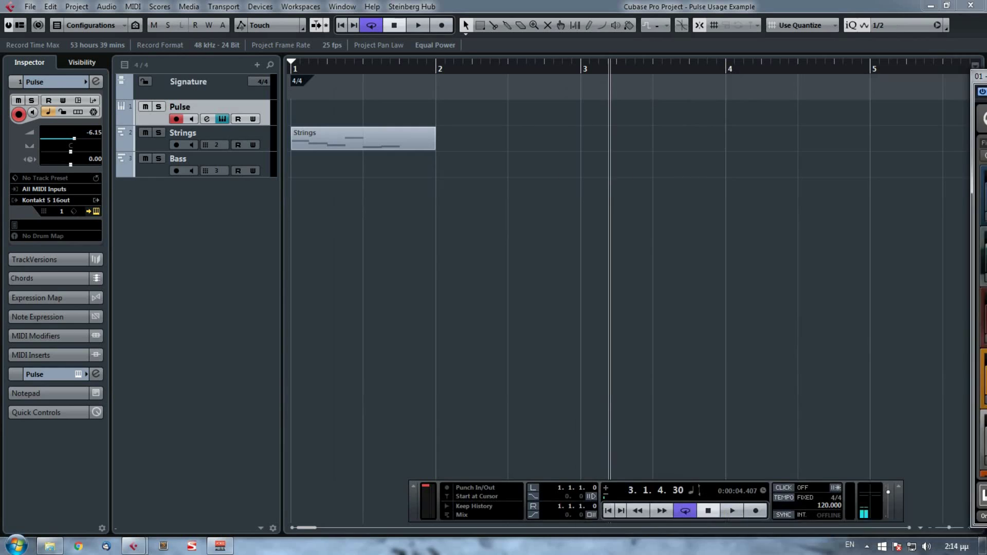
{"action": "left_click", "coordinate": [406, 143]}
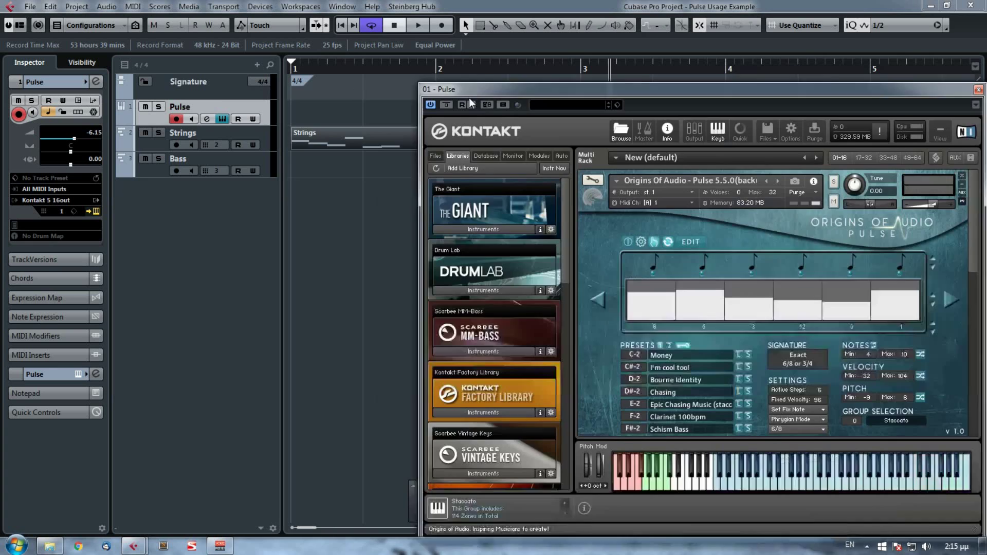
- Close the Kontakt window and change the bar-1 time signature from 4/4 to 6/8
{"action": "left_click_drag", "start_coordinate": [469, 98], "coordinate": [318, 106]}
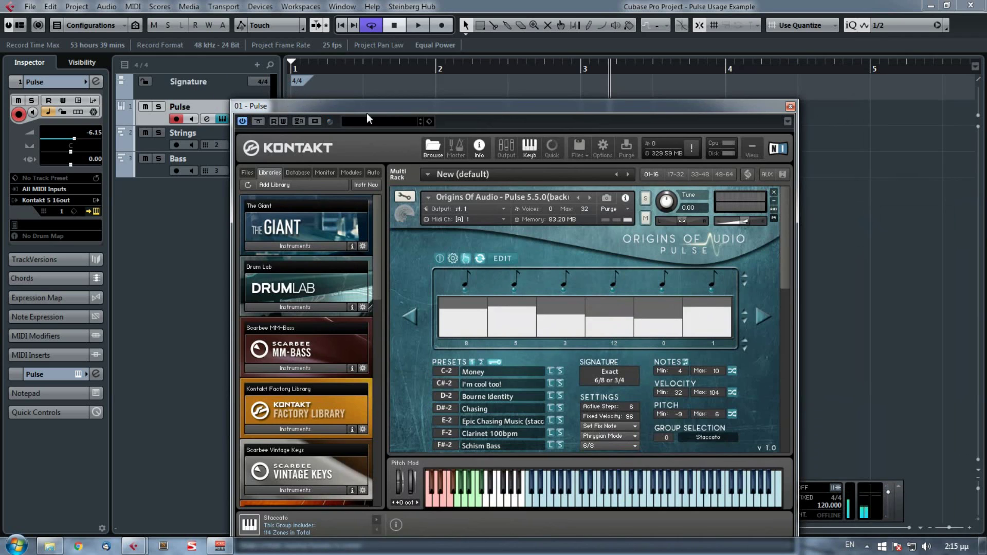
{"action": "left_click_drag", "start_coordinate": [367, 108], "coordinate": [467, 108]}
{"action": "left_click", "coordinate": [890, 106]}
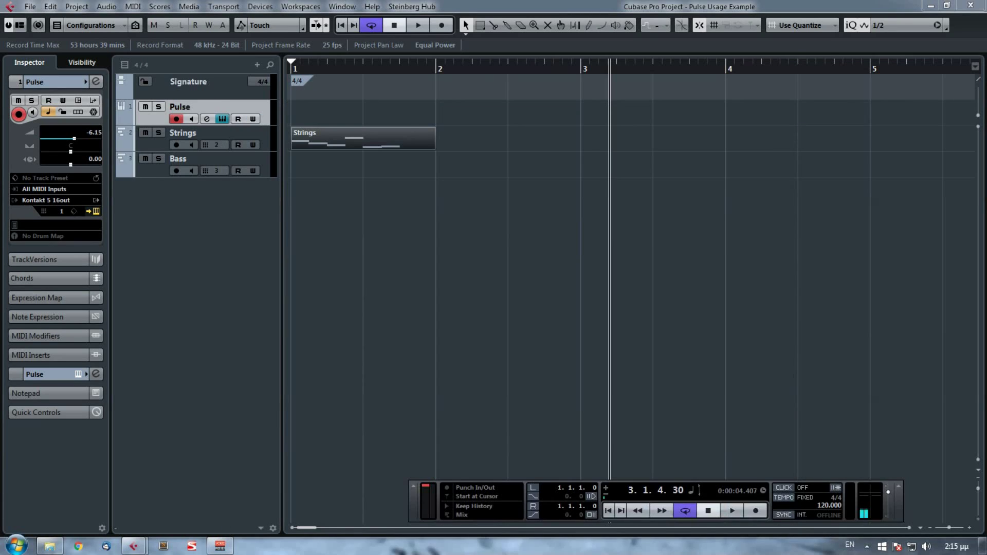
{"action": "double_click", "coordinate": [300, 80]}
{"action": "type", "text": "6/8"}
{"action": "key", "text": "Return"}
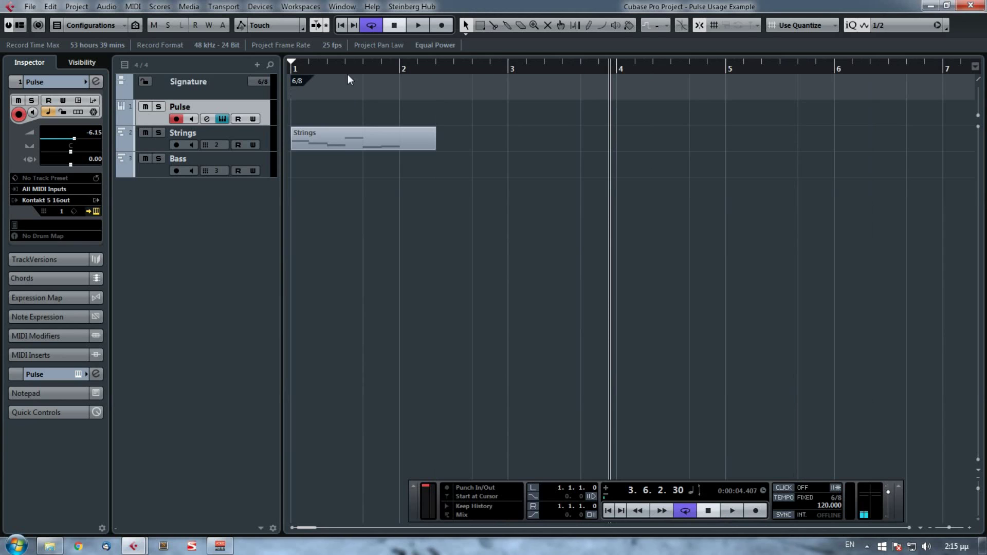
- Replace the old Strings part with a freshly dragged Pulse pattern at bar 1
{"action": "left_click", "coordinate": [369, 145]}
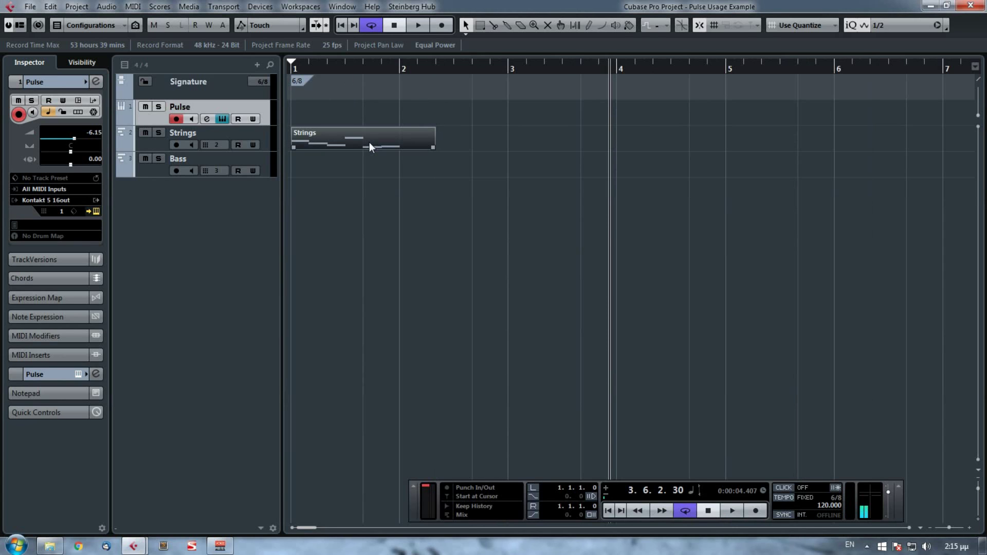
{"action": "key", "text": "Delete"}
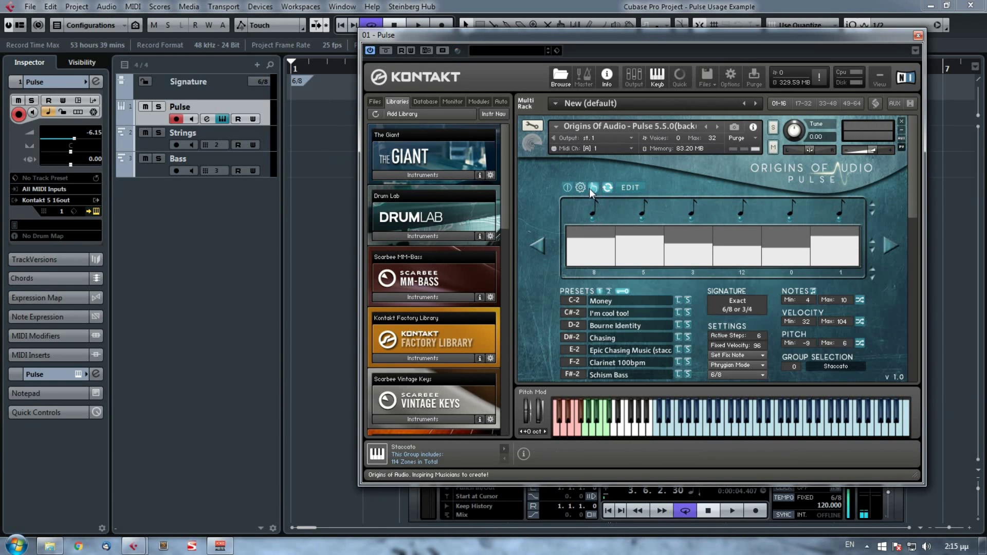
{"action": "left_click_drag", "start_coordinate": [594, 188], "coordinate": [298, 146]}
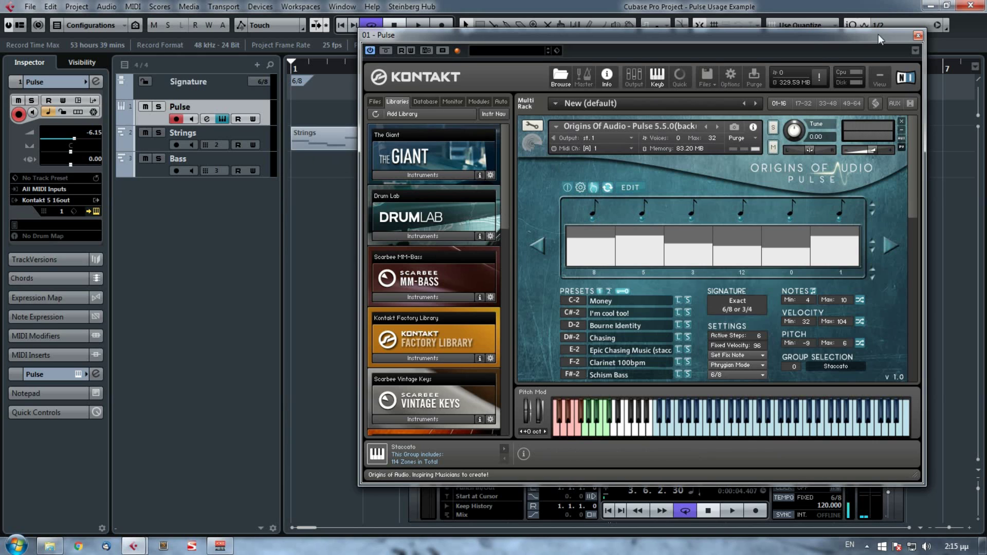
{"action": "left_click", "coordinate": [918, 35]}
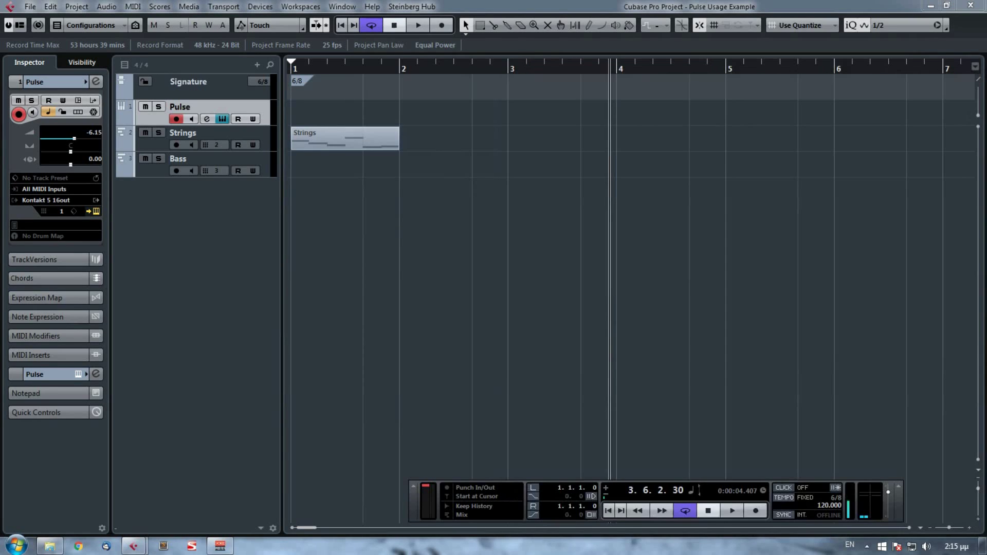
- Set the loop locators around the bar-1 Strings part and return to bar 1
{"action": "left_click", "coordinate": [386, 144]}
{"action": "key", "text": "p"}
{"action": "key", "text": "KP_1"}
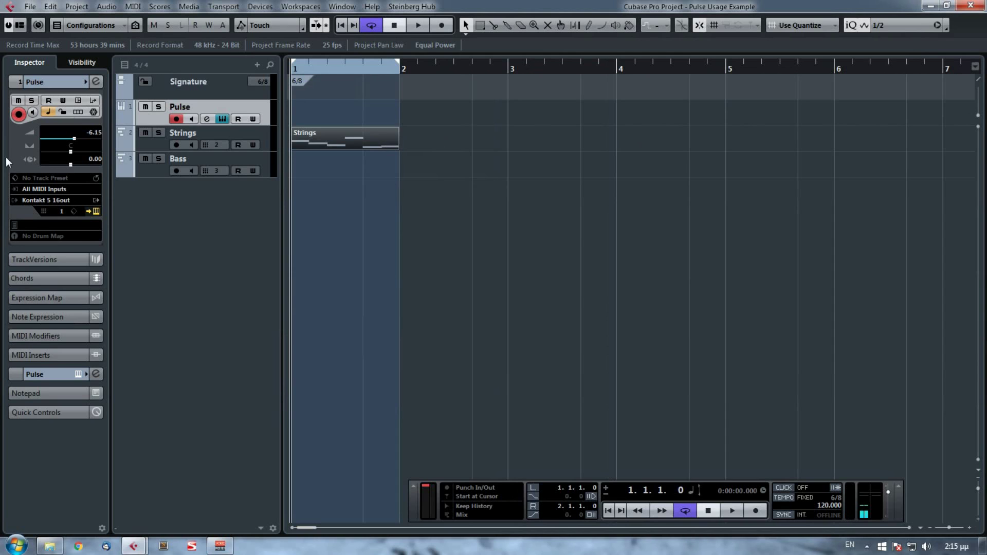
- Check the Kontakt window, then play and stop the looped Strings part
{"action": "left_click", "coordinate": [207, 119]}
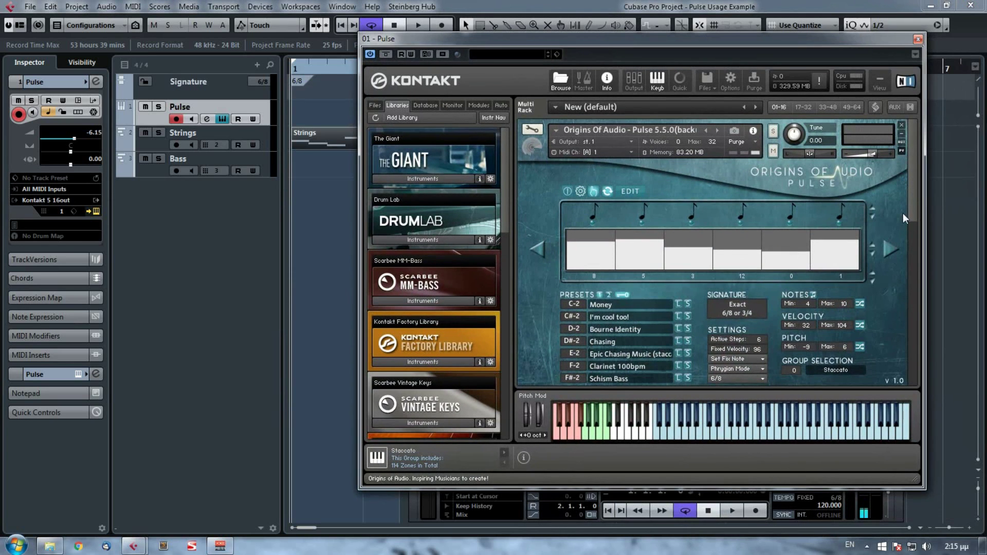
{"action": "left_click_drag", "start_coordinate": [915, 211], "coordinate": [919, 324]}
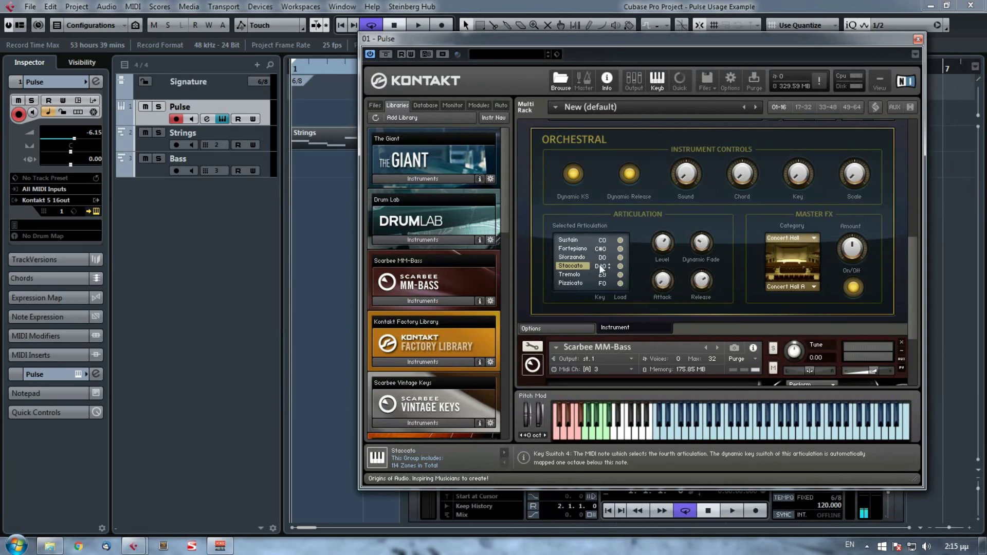
{"action": "key", "text": "alt+F4"}
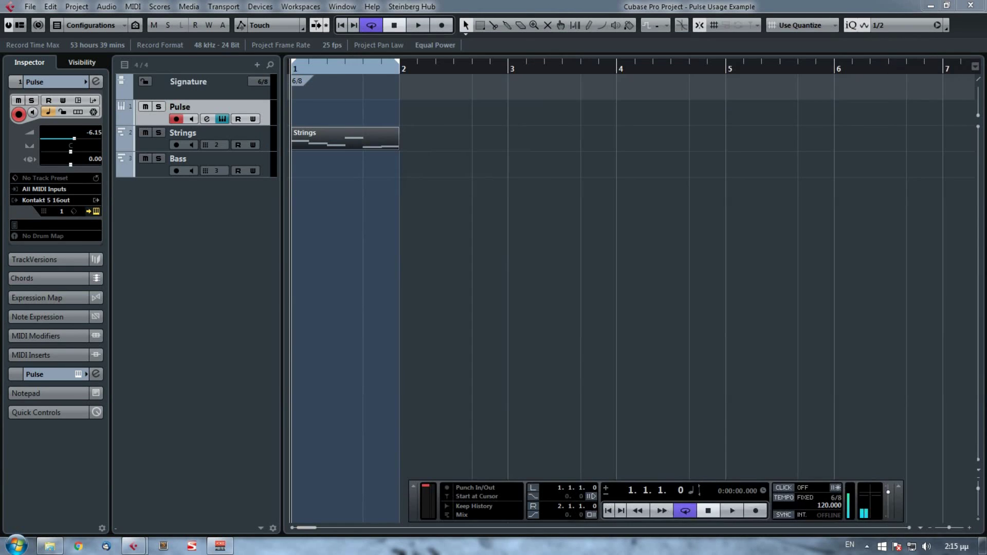
{"action": "key", "text": "space"}
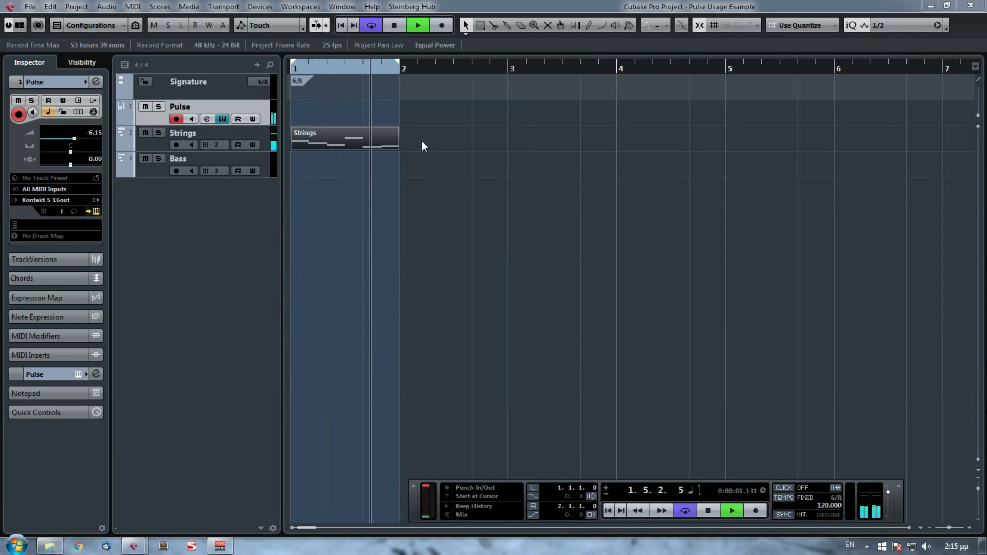
{"action": "key", "text": "space"}
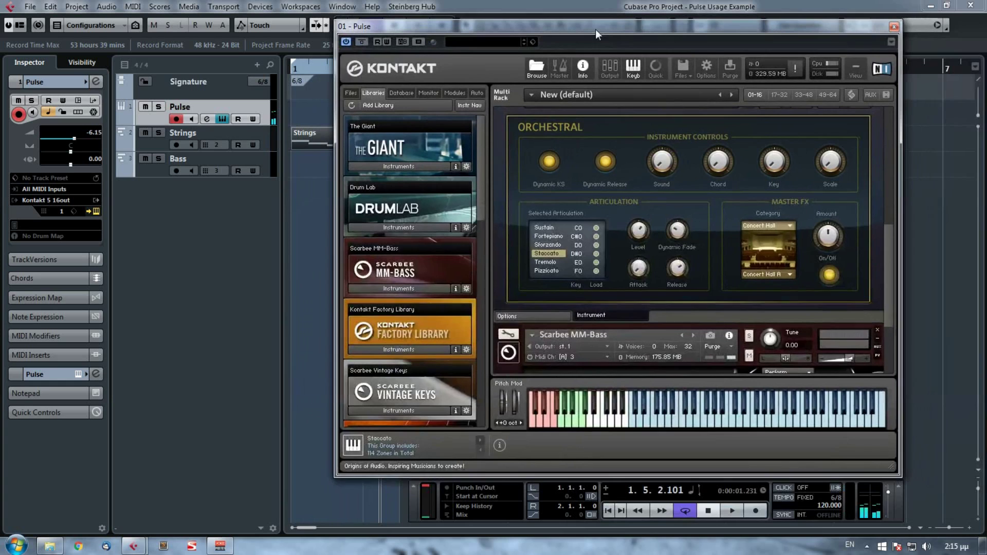
- Randomize Pulse's notes and velocities into a seven-step pattern (pitches -4, 0, 1, 1, -11, 5, 5) and audition it
{"action": "left_click_drag", "start_coordinate": [892, 241], "coordinate": [903, 103]}
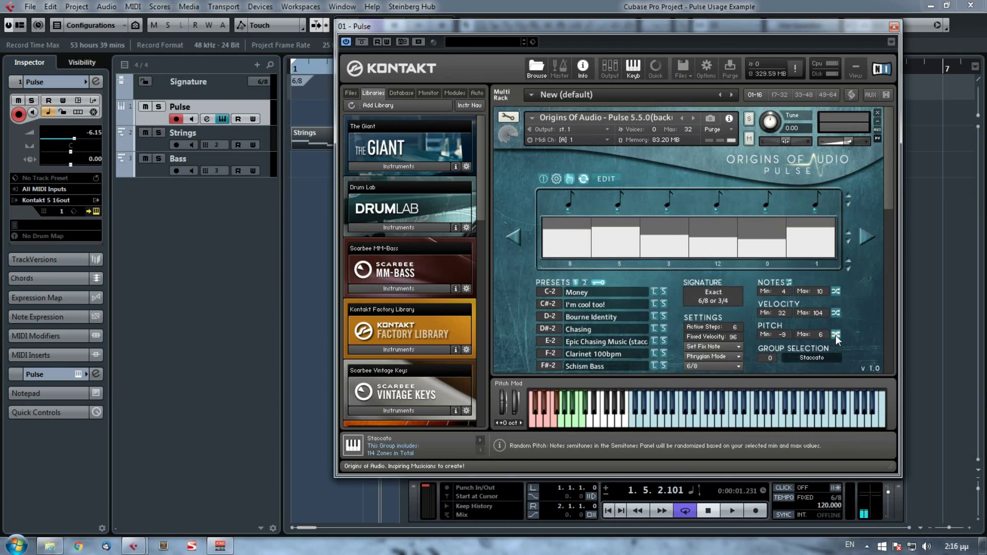
{"action": "left_click", "coordinate": [835, 291]}
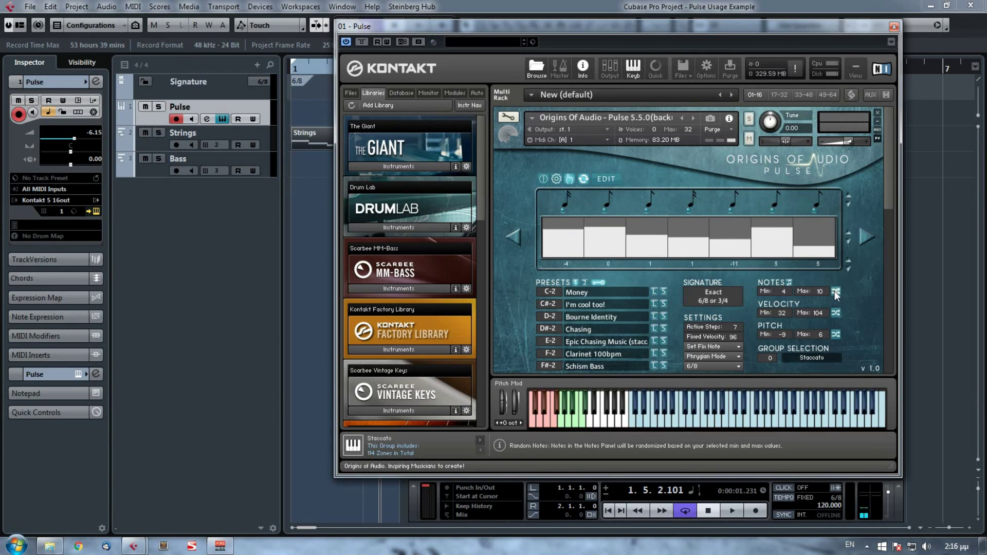
{"action": "left_click", "coordinate": [835, 314]}
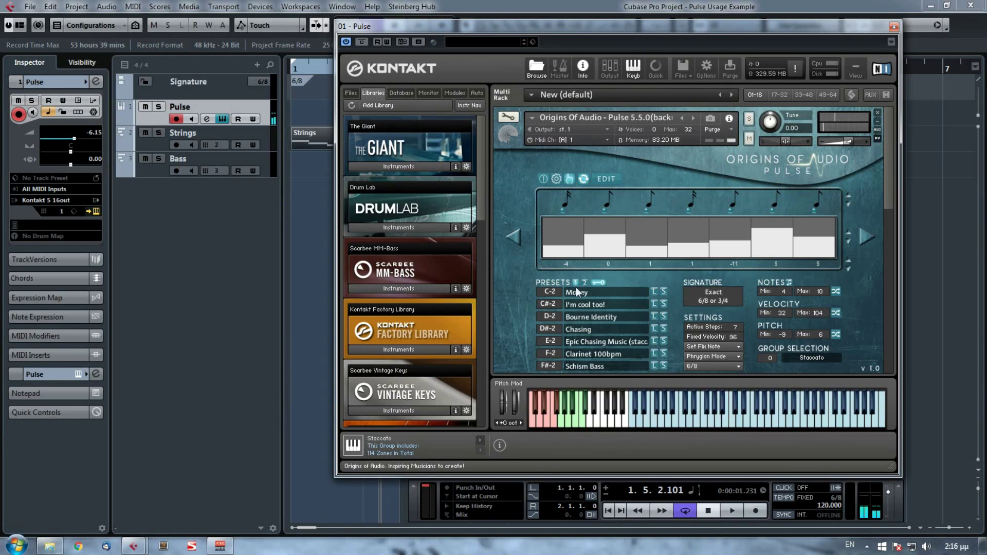
{"action": "left_click", "coordinate": [722, 424]}
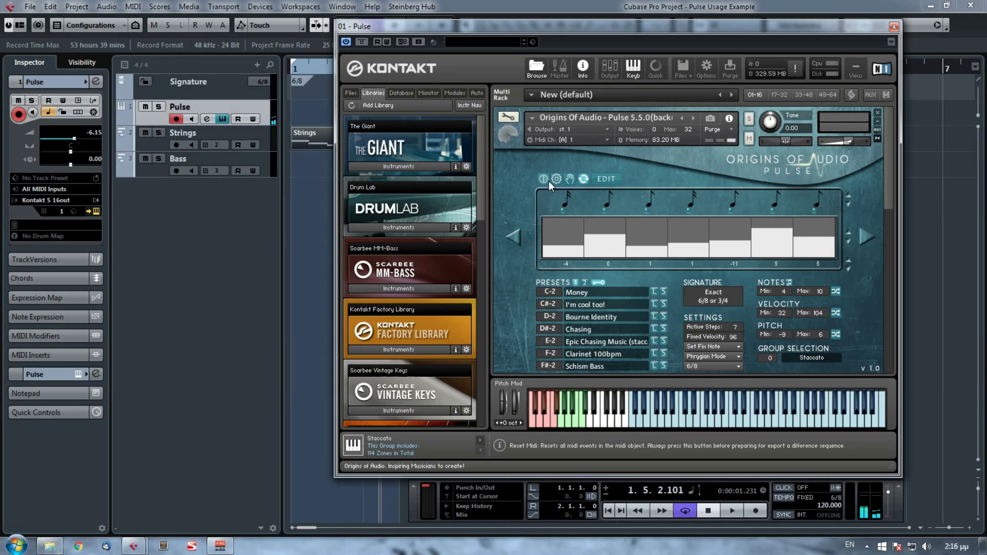
- Drag the new seven-step Pulse pattern onto the Strings track at bar 2
{"action": "left_click_drag", "start_coordinate": [551, 30], "coordinate": [486, 211]}
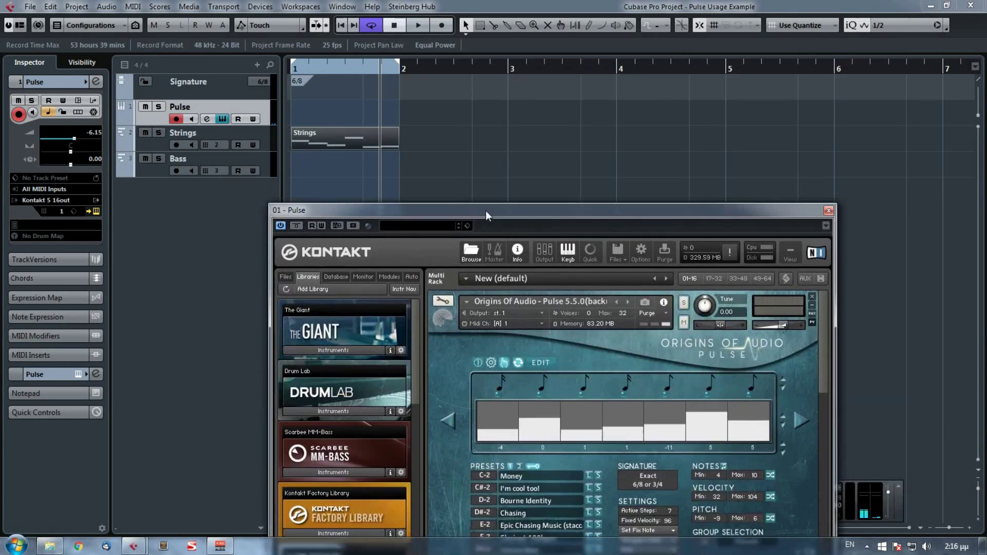
{"action": "left_click_drag", "start_coordinate": [505, 358], "coordinate": [412, 134]}
{"action": "left_click", "coordinate": [354, 123]}
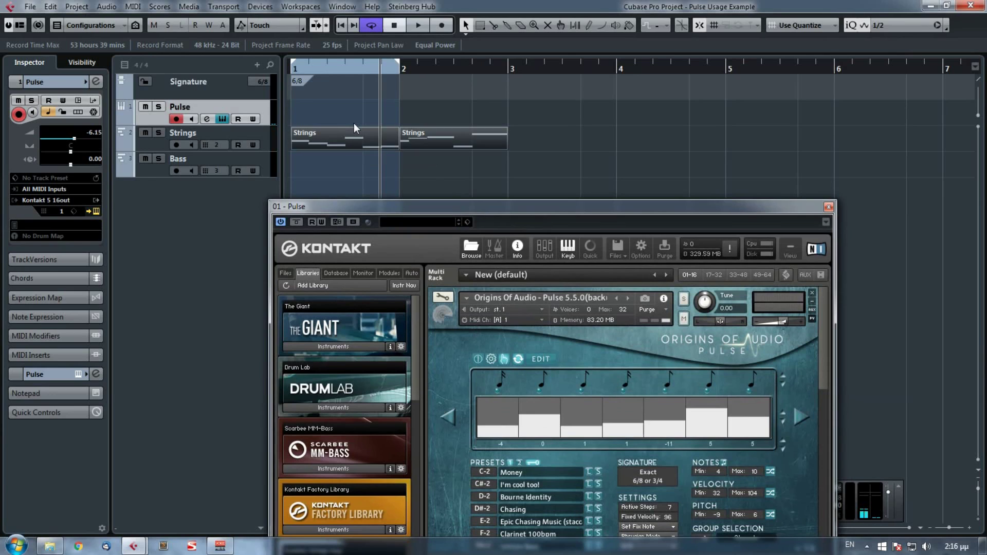
- Play back both Strings parts, then bring the full Pulse window into view
{"action": "key", "text": "space"}
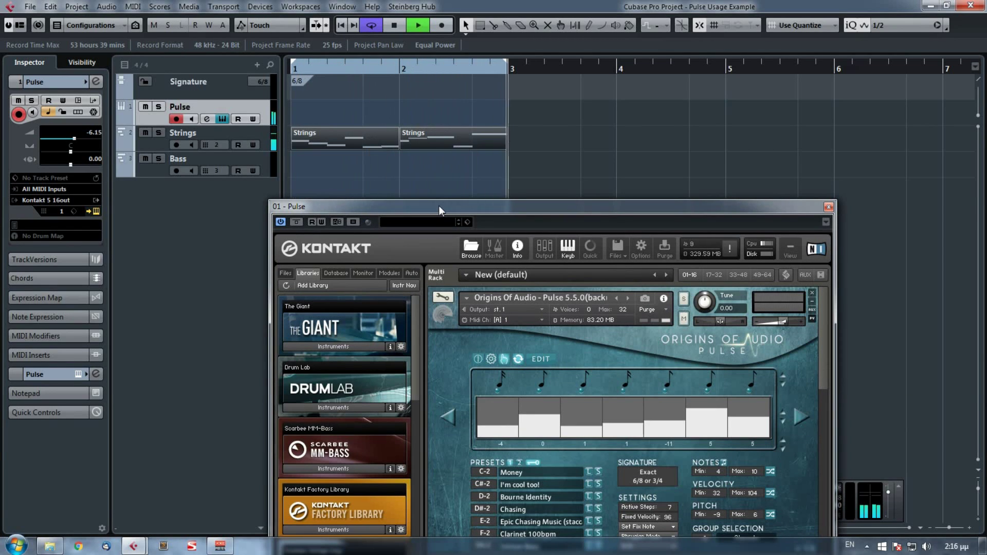
{"action": "key", "text": "space"}
{"action": "left_click_drag", "start_coordinate": [439, 206], "coordinate": [455, 34]}
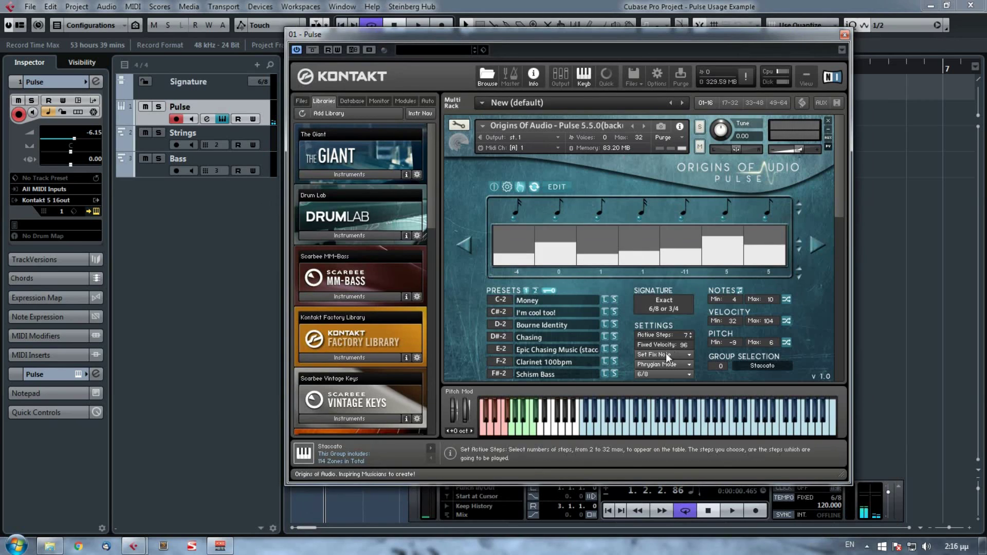
- Set Pulse to 10/8 and randomize step pitches and velocities across the 14 active steps
{"action": "left_click", "coordinate": [668, 374]}
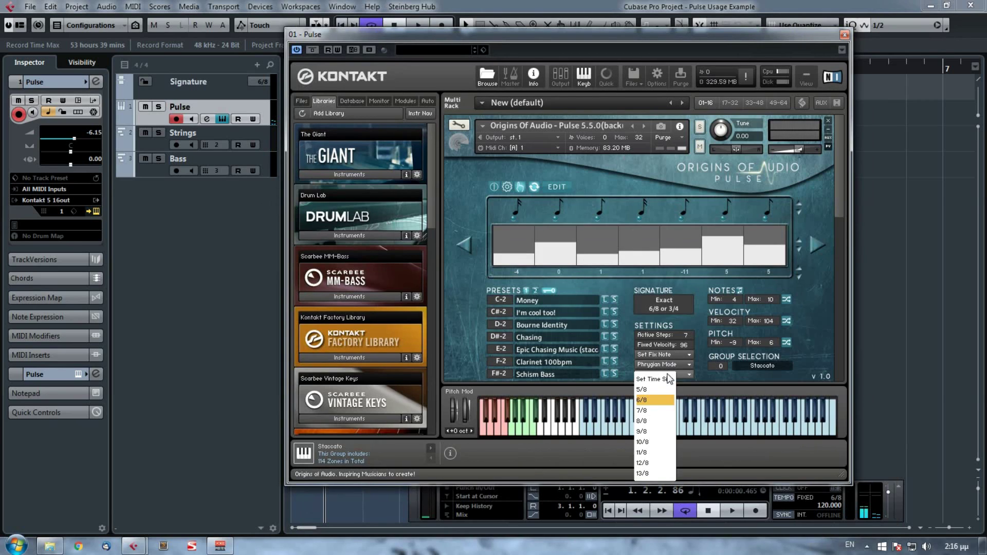
{"action": "left_click", "coordinate": [646, 444]}
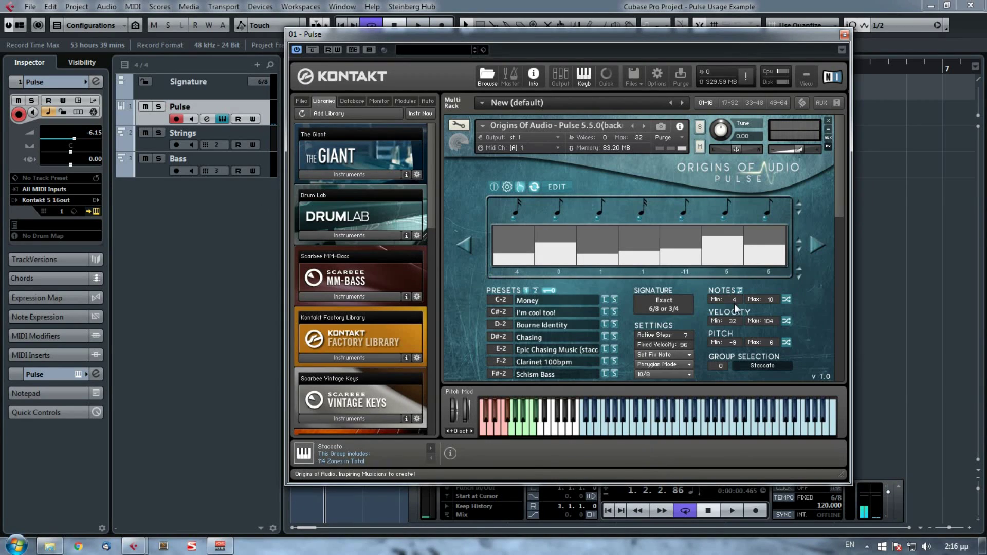
{"action": "left_click", "coordinate": [786, 299]}
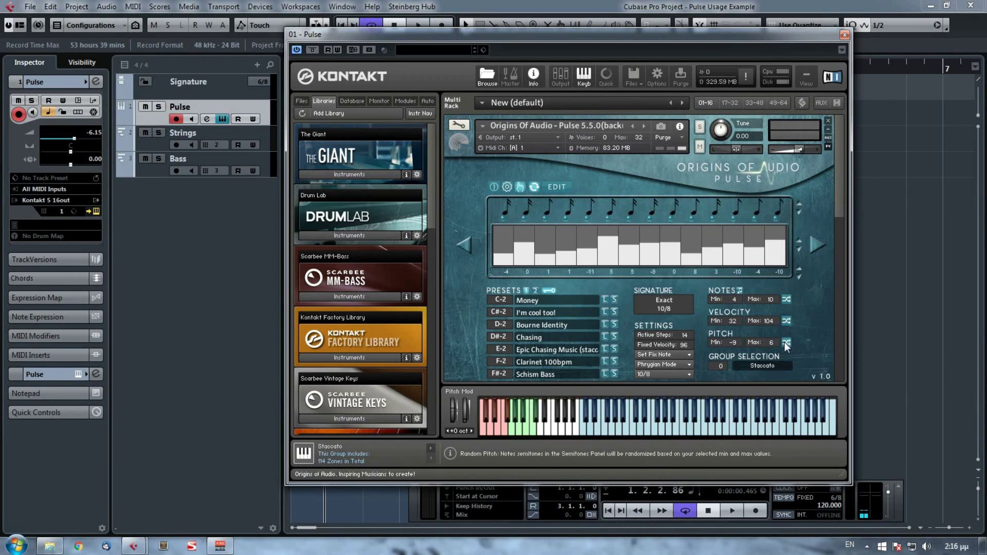
{"action": "left_click", "coordinate": [785, 319]}
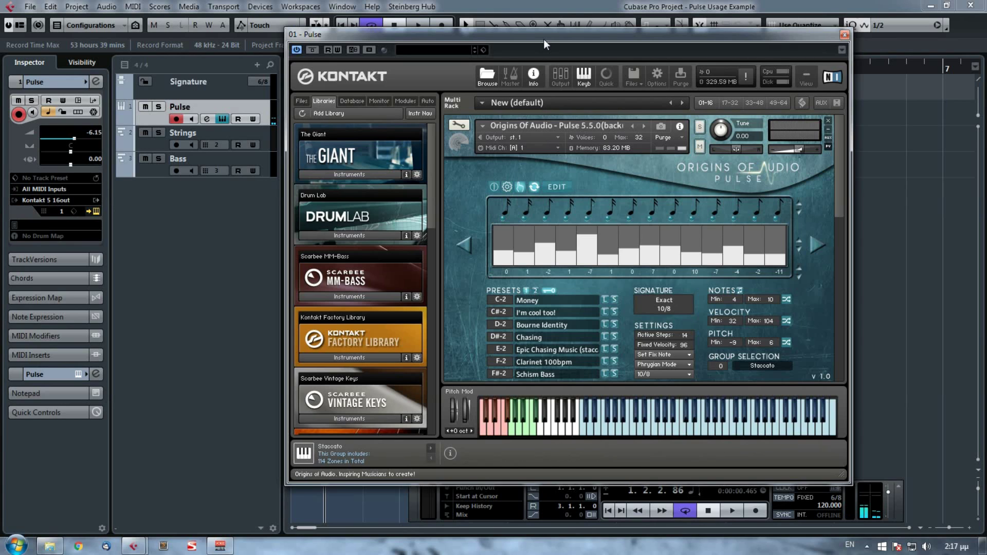
{"action": "left_click_drag", "start_coordinate": [544, 39], "coordinate": [564, 231]}
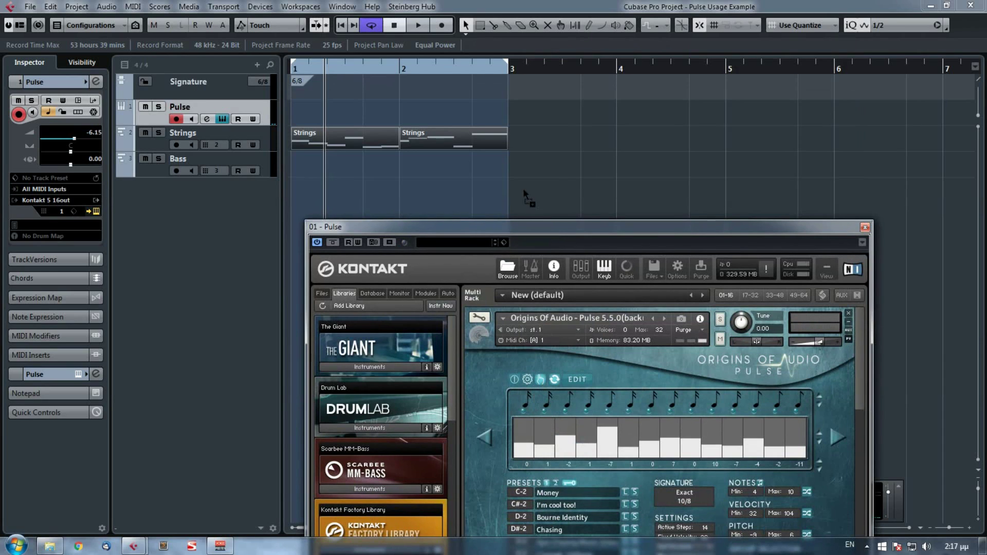
- Remove the misplaced Strings part dropped at bar 3
{"action": "left_click_drag", "start_coordinate": [523, 188], "coordinate": [520, 132]}
{"action": "left_click", "coordinate": [677, 139]}
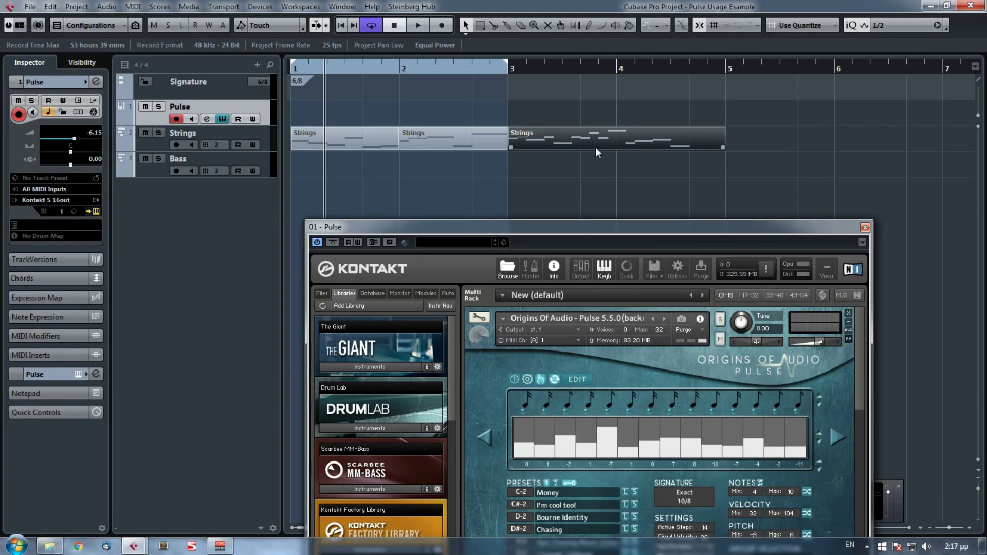
{"action": "key", "text": "Delete"}
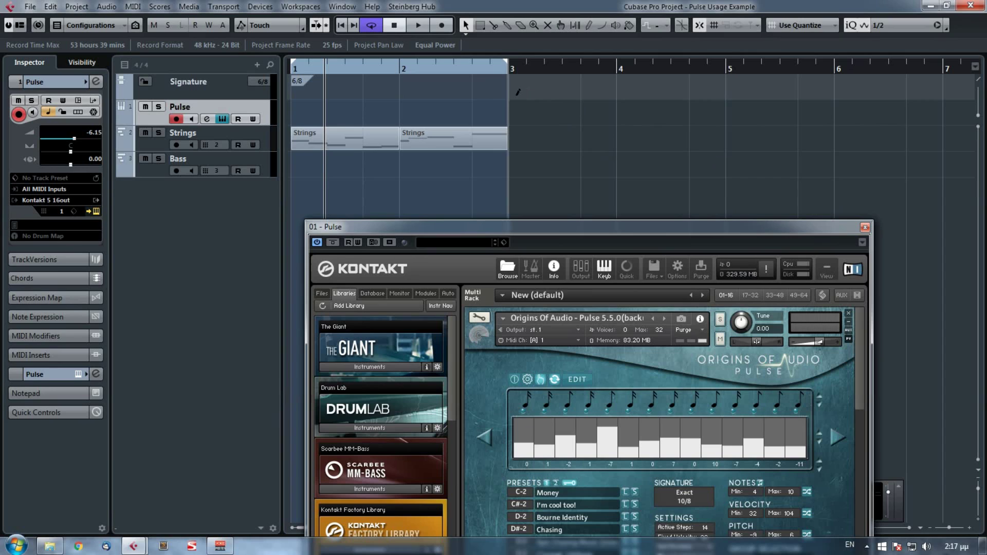
- Add a 10/8 time-signature change at bar 3 on the Signature track
{"action": "double_click", "coordinate": [513, 89]}
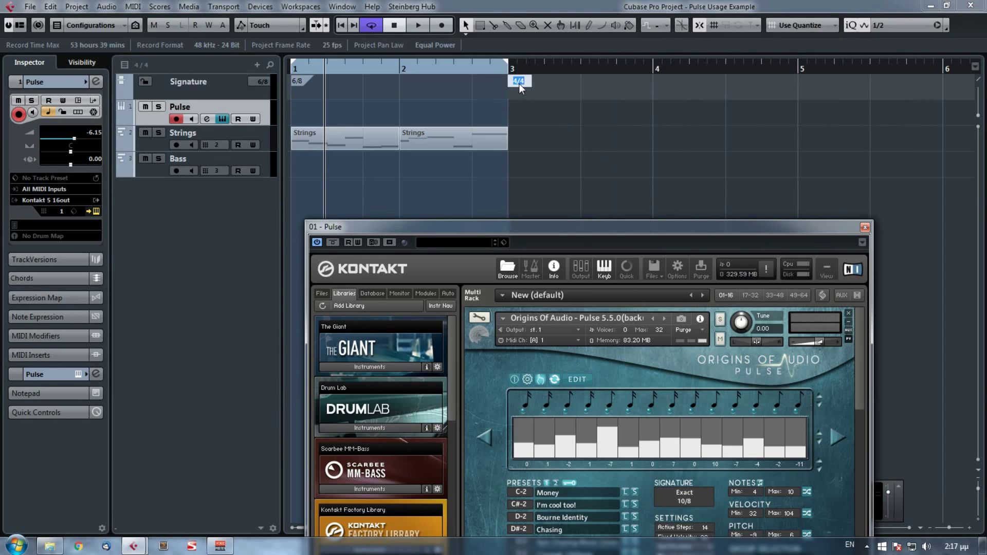
{"action": "type", "text": "10/8"}
{"action": "key", "text": "Return"}
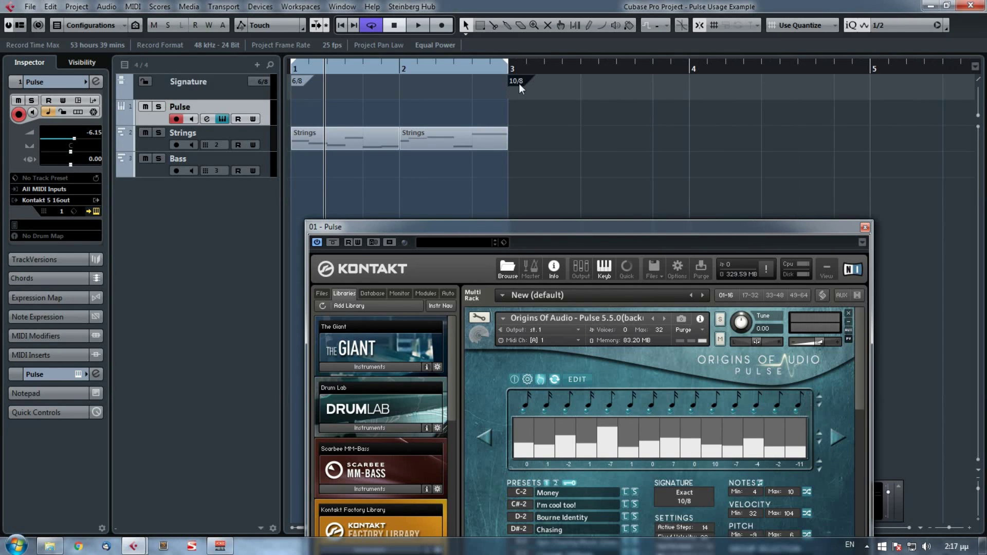
- Place the 10/8 Pulse pattern on Strings at bar 3 and loop-play all three parts
{"action": "left_click_drag", "start_coordinate": [578, 226], "coordinate": [565, 175]}
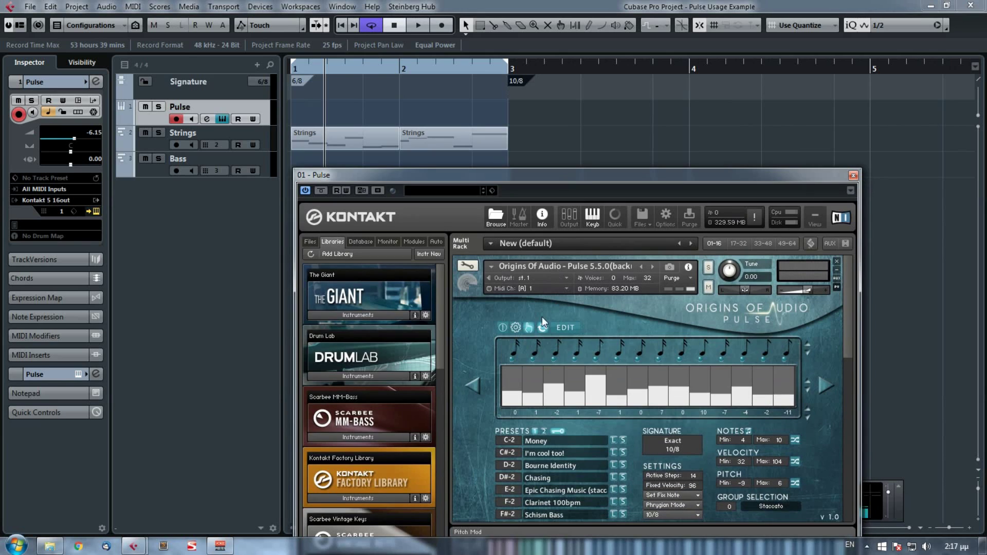
{"action": "left_click_drag", "start_coordinate": [531, 326], "coordinate": [589, 143]}
{"action": "left_click", "coordinate": [490, 122]}
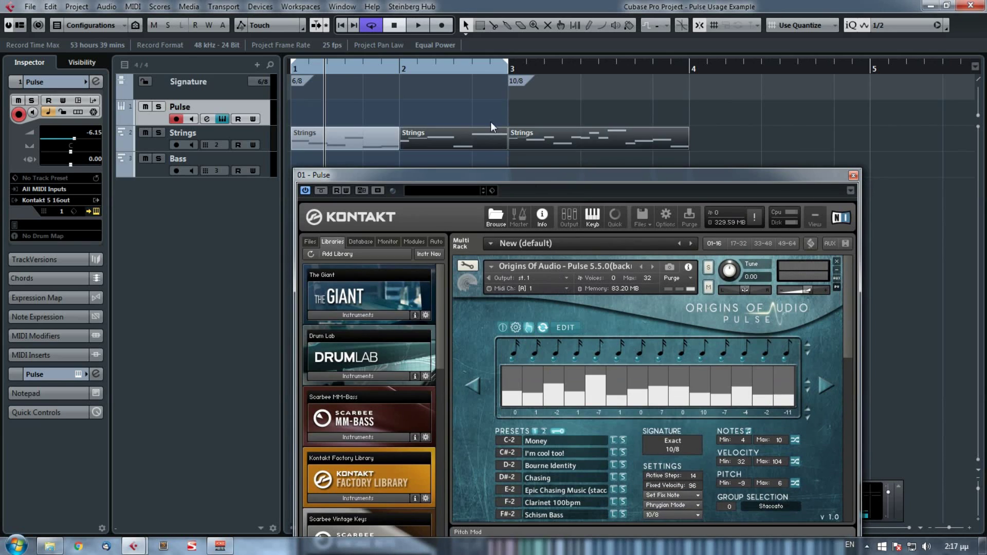
{"action": "key", "text": "p"}
{"action": "left_click", "coordinate": [361, 137]}
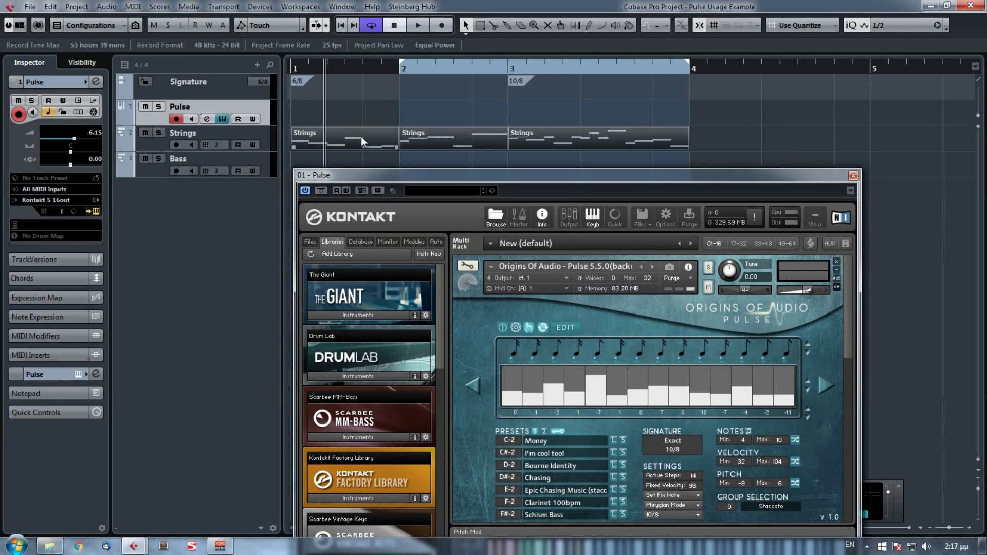
{"action": "key", "text": "p"}
{"action": "key", "text": "Home"}
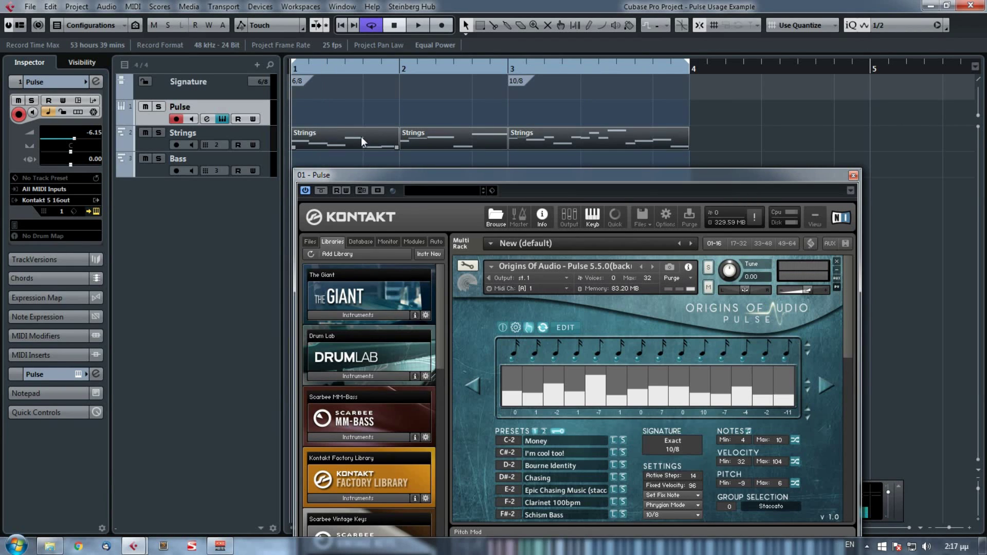
{"action": "key", "text": "space"}
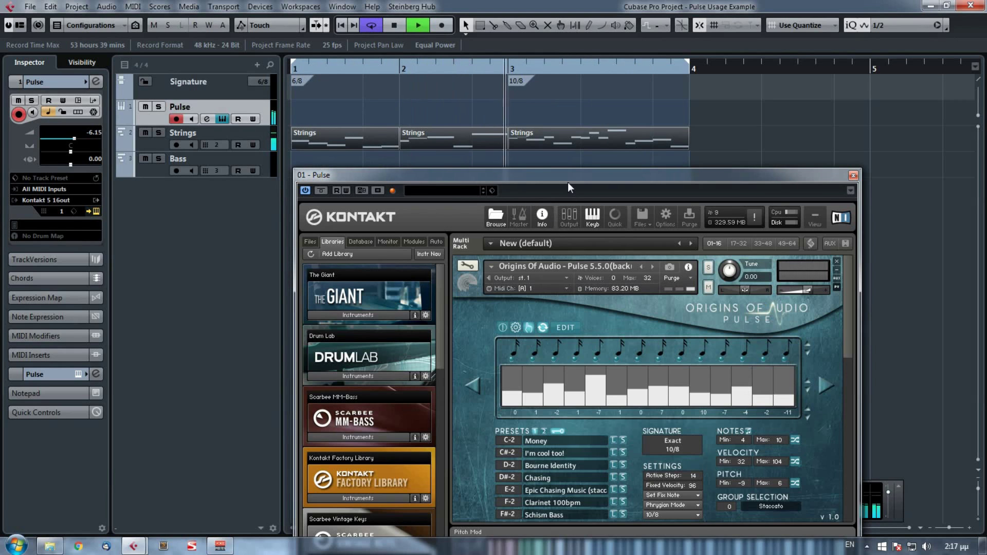
- Stop playback and make Pulse's fifth step a shorter note, giving Approx. 9/8
{"action": "key", "text": "space"}
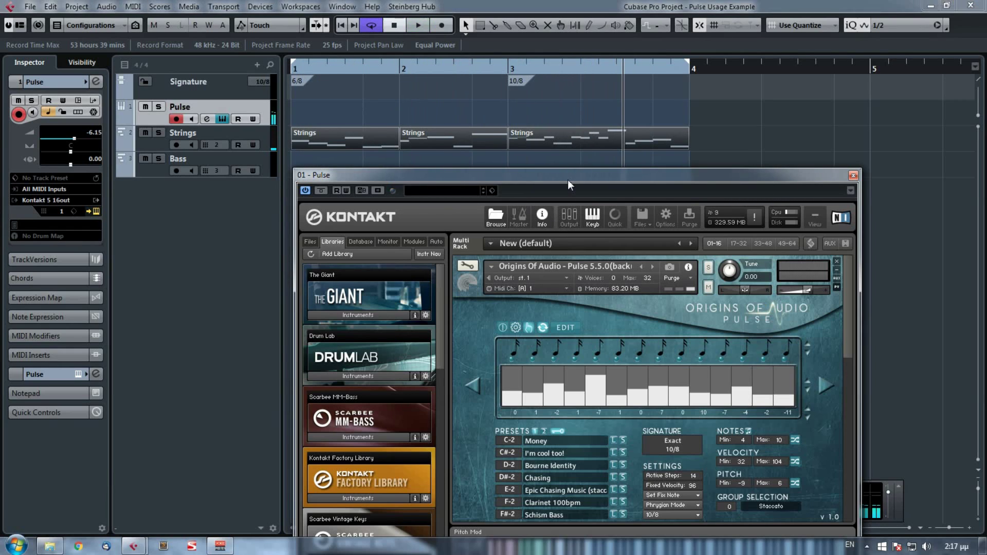
{"action": "left_click_drag", "start_coordinate": [568, 179], "coordinate": [575, 79]}
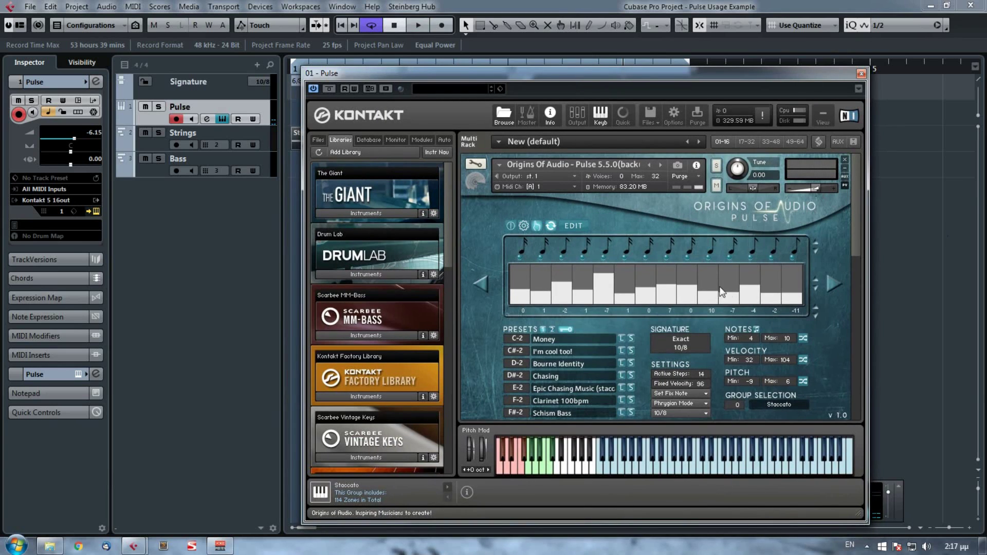
{"action": "left_click", "coordinate": [606, 250]}
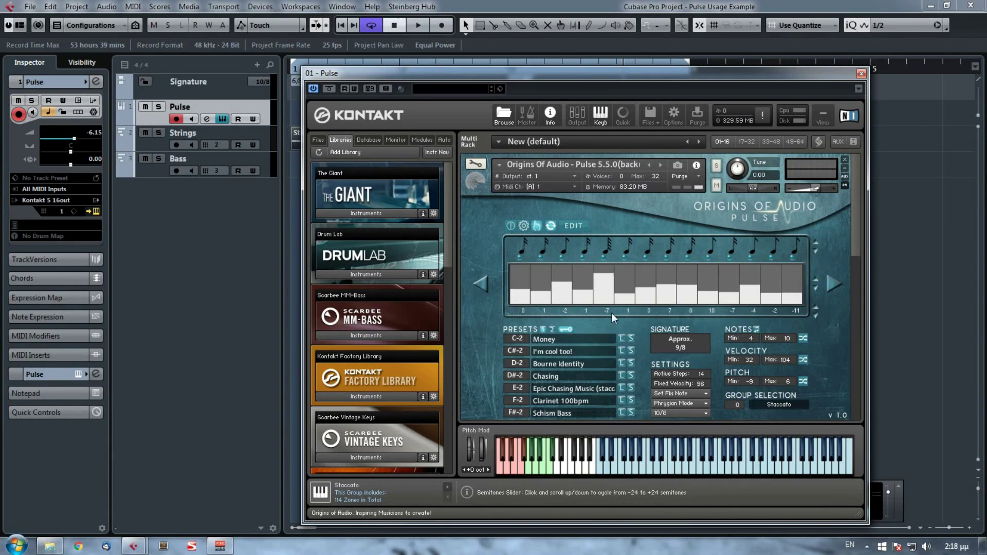
- Toggle the step copy/paste options and flip between preset sets 2 and 1
{"action": "left_click", "coordinate": [572, 224]}
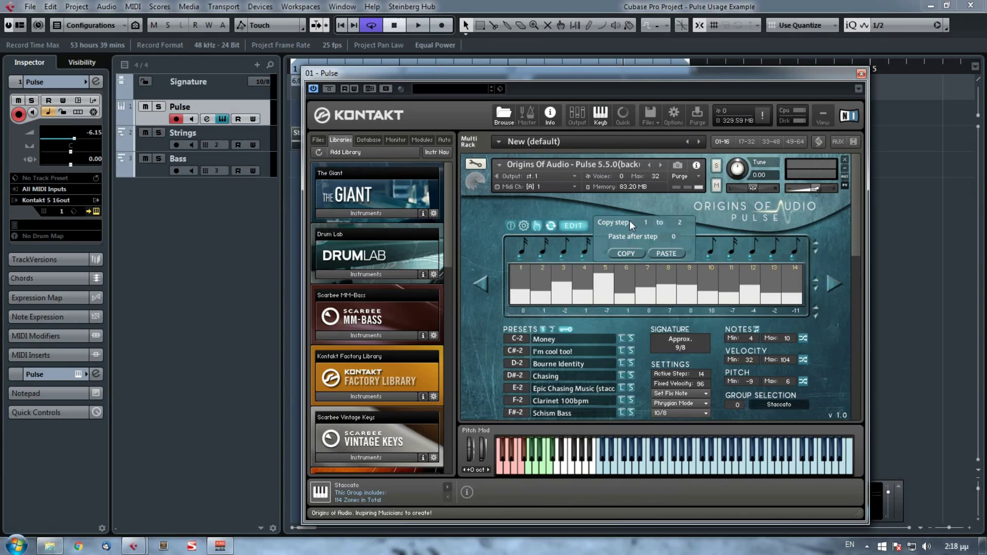
{"action": "left_click", "coordinate": [583, 227]}
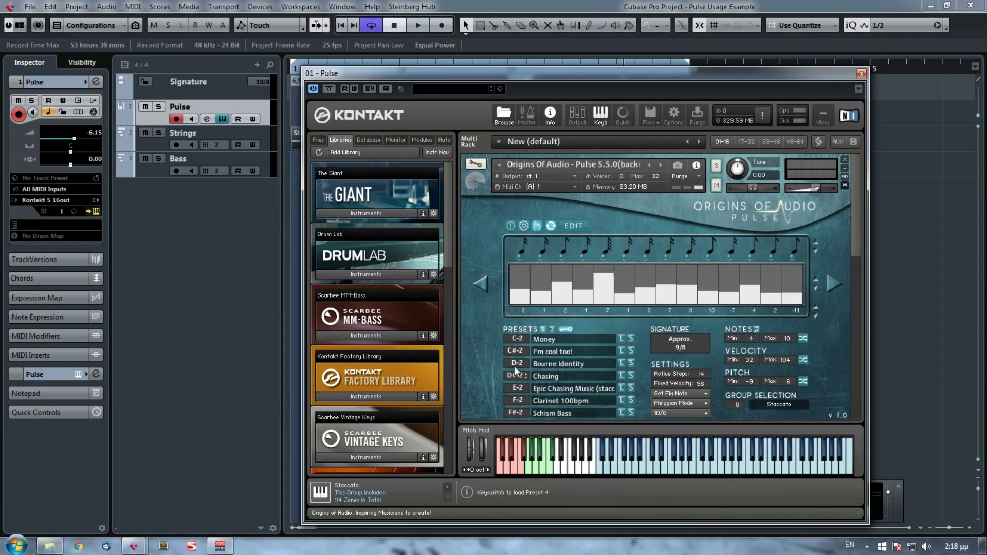
{"action": "left_click", "coordinate": [551, 330]}
{"action": "left_click", "coordinate": [543, 330]}
{"action": "left_click", "coordinate": [552, 330]}
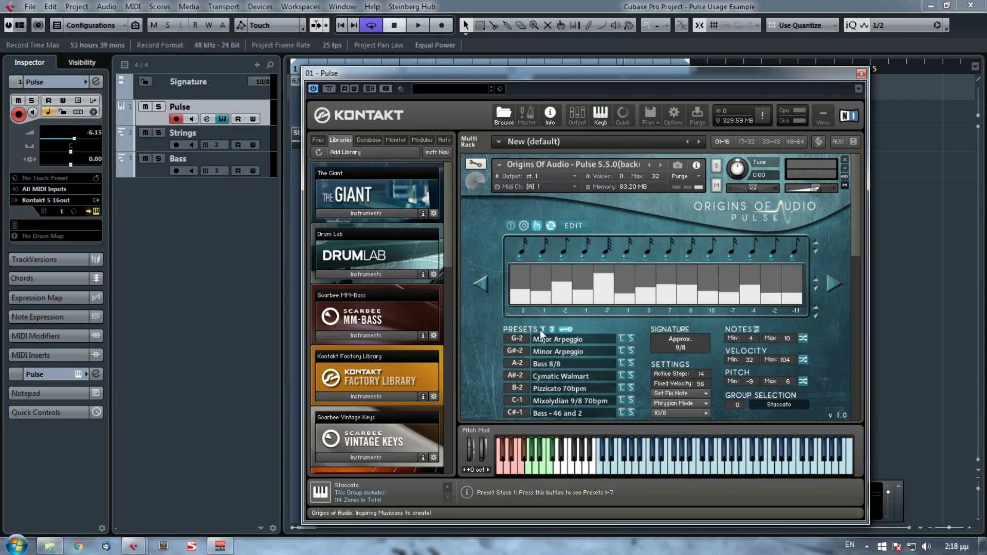
{"action": "left_click", "coordinate": [542, 330]}
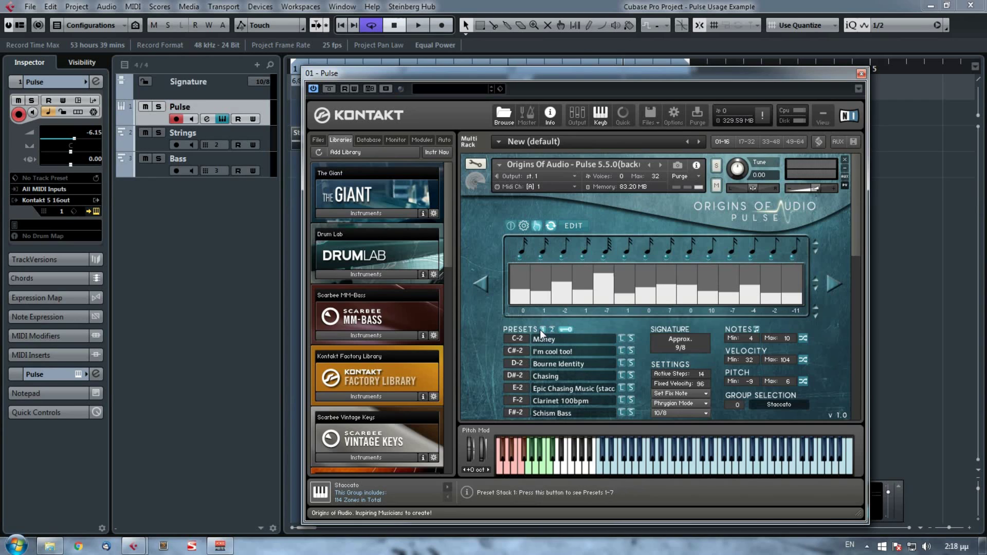